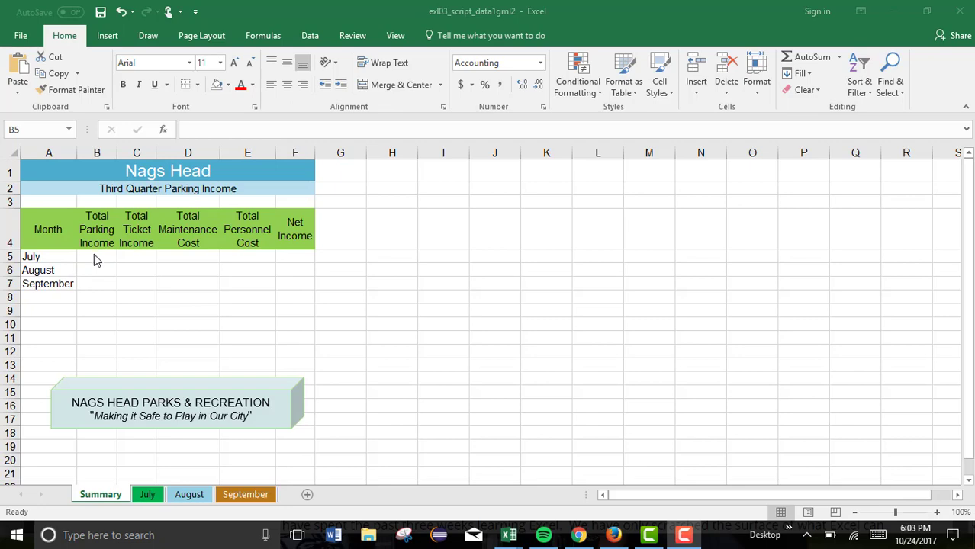
# Step: Compare the Summary sheet's empty parking and ticket income cells with the matching Totals cells on the July and August sheets
pyautogui.click(95, 260)
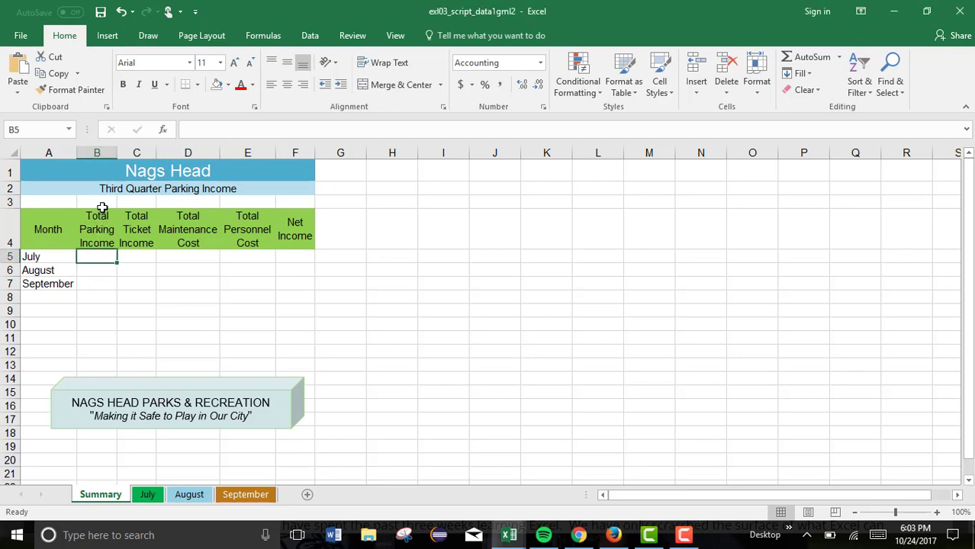
pyautogui.click(158, 494)
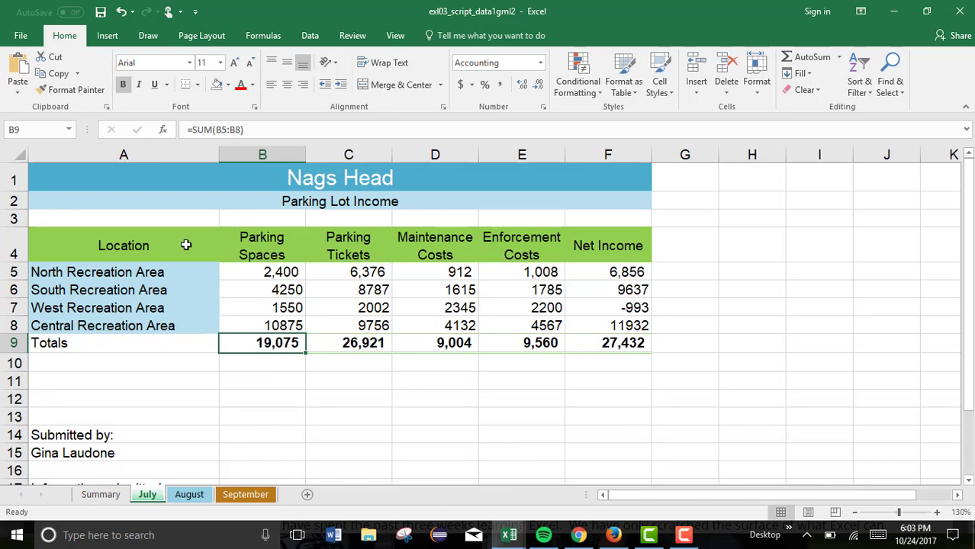
pyautogui.click(113, 498)
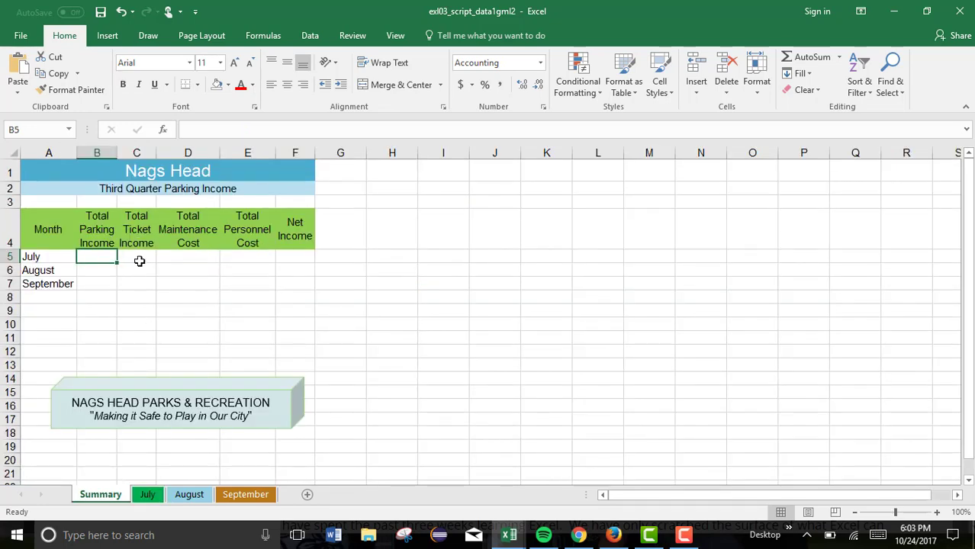
pyautogui.click(138, 258)
pyautogui.click(148, 495)
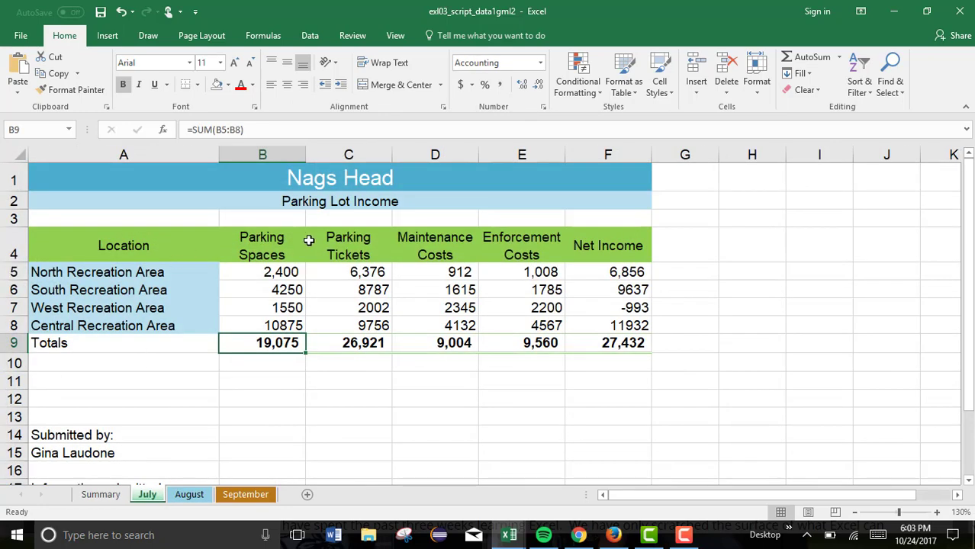
pyautogui.click(362, 343)
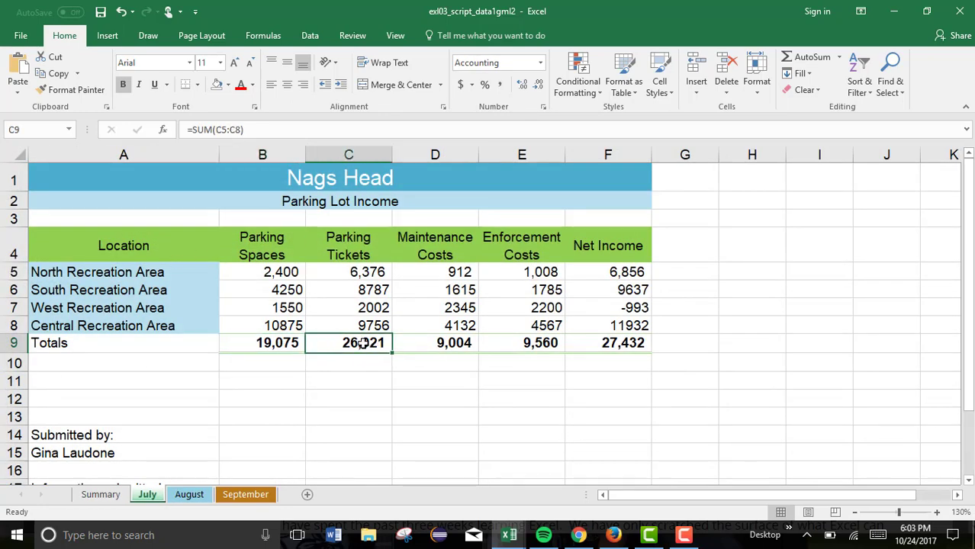
pyautogui.click(107, 494)
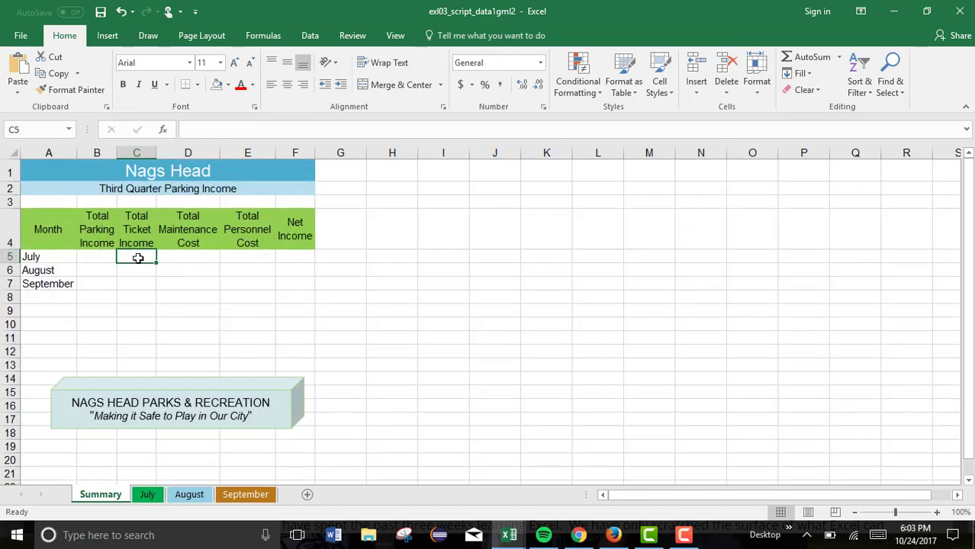
pyautogui.click(187, 496)
pyautogui.click(183, 298)
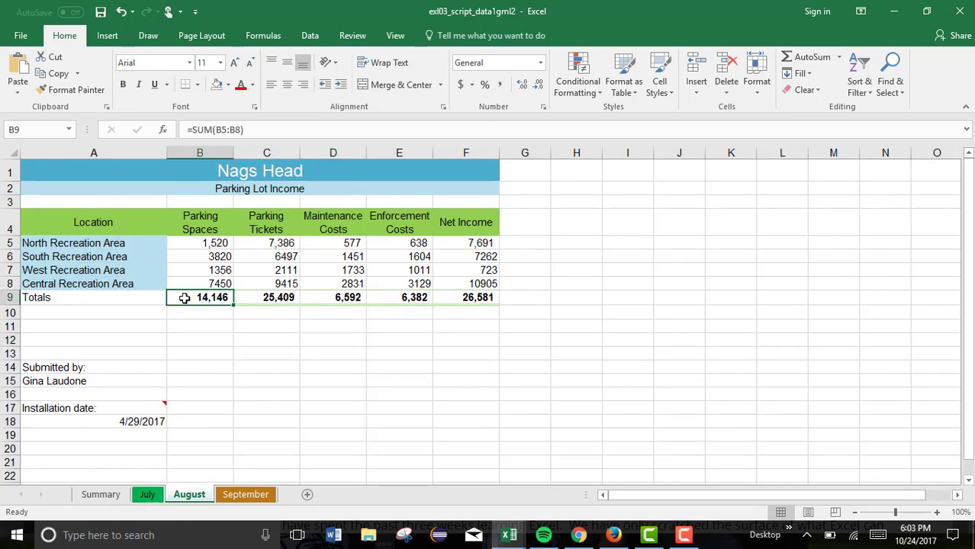
pyautogui.click(100, 494)
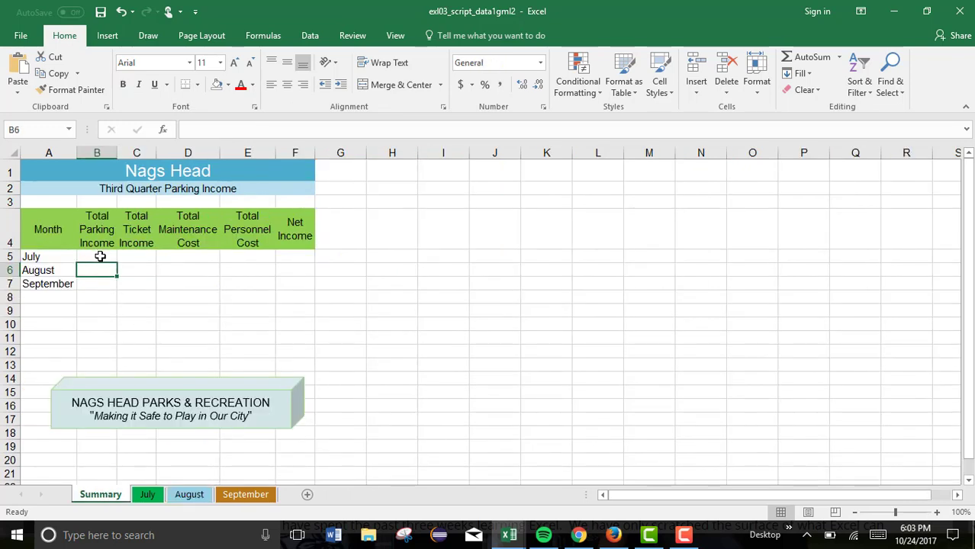
# Step: Link July's Total Parking Income in Summary cell B5 to the July sheet's parking spaces total with =July!B9
pyautogui.click(100, 256)
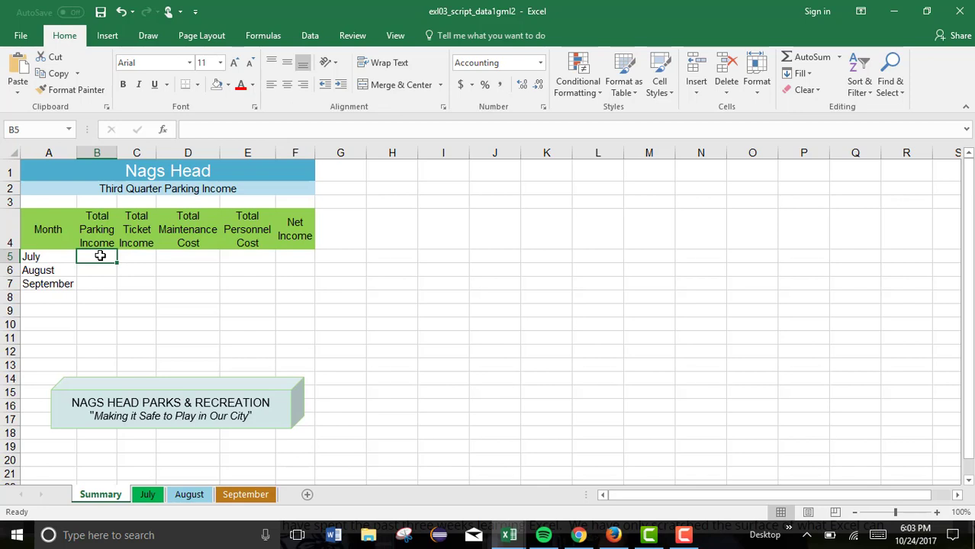
pyautogui.write('=')
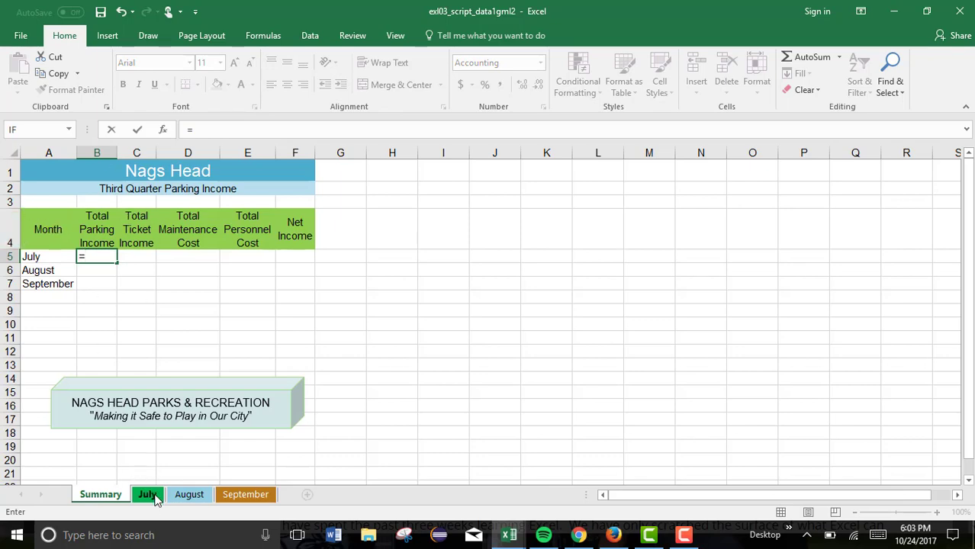
pyautogui.click(147, 495)
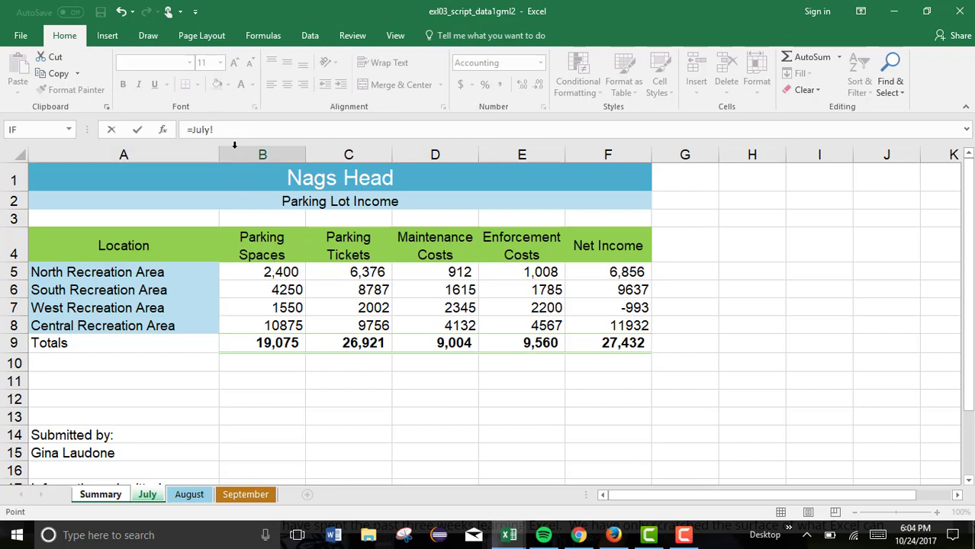
pyautogui.click(286, 345)
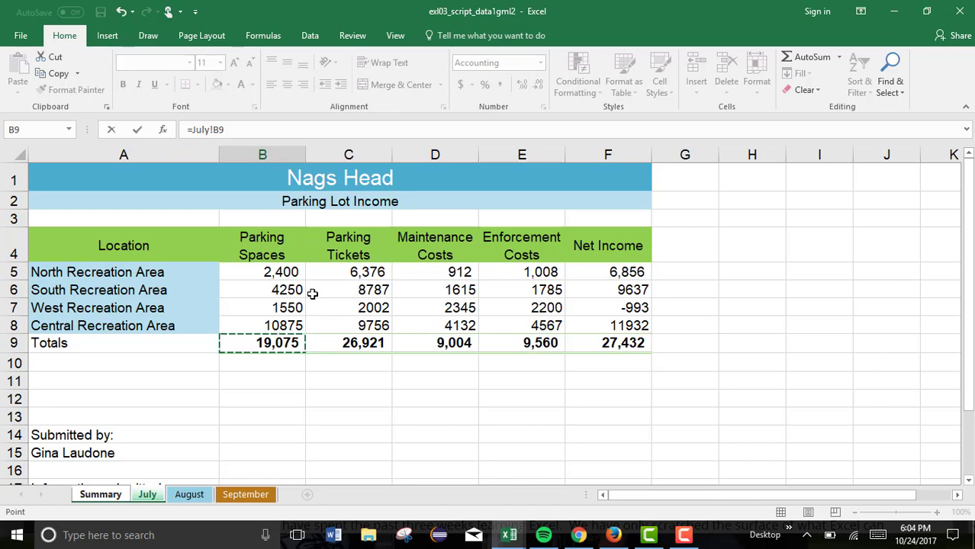
pyautogui.press('Return')
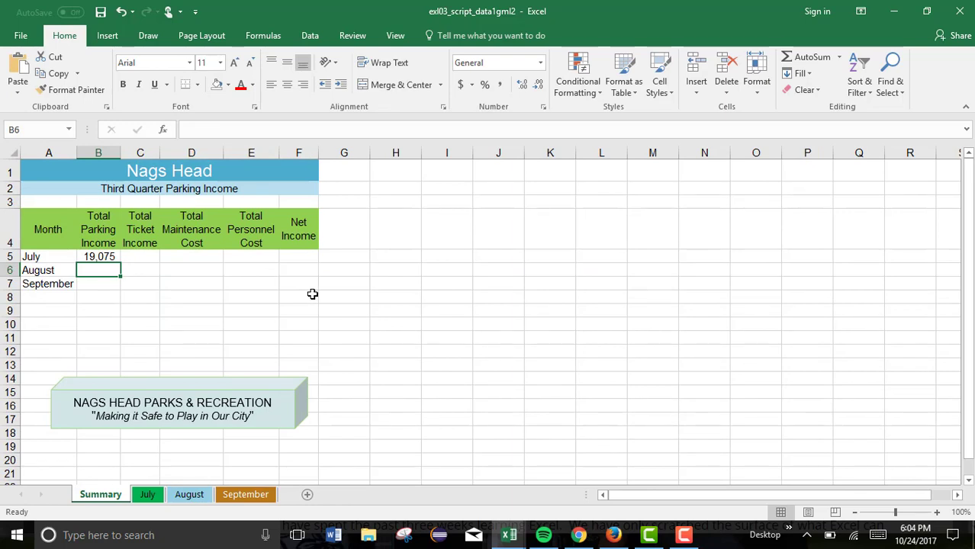
pyautogui.click(97, 258)
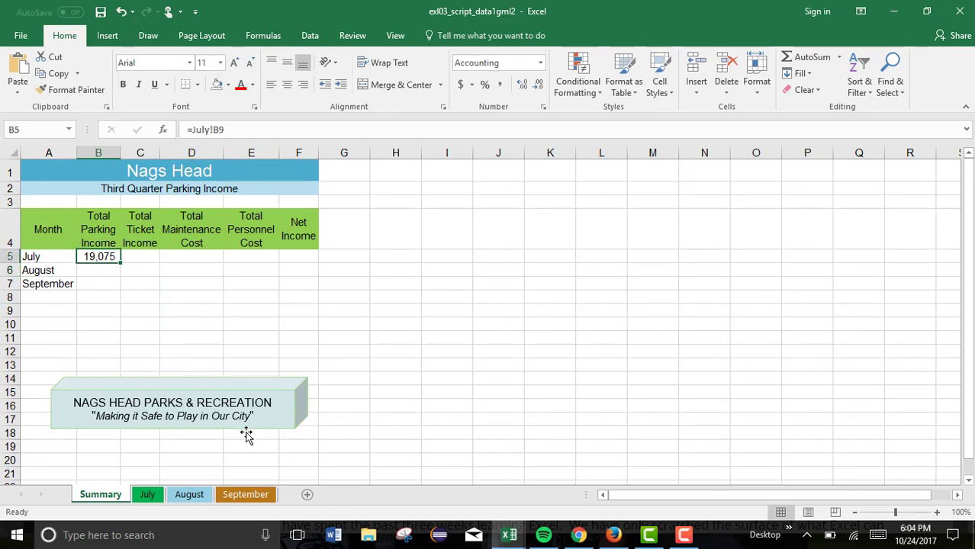
# Step: Link August's Total Parking Income in Summary cell B6 to the August sheet's parking spaces total with =August!B9
pyautogui.click(99, 272)
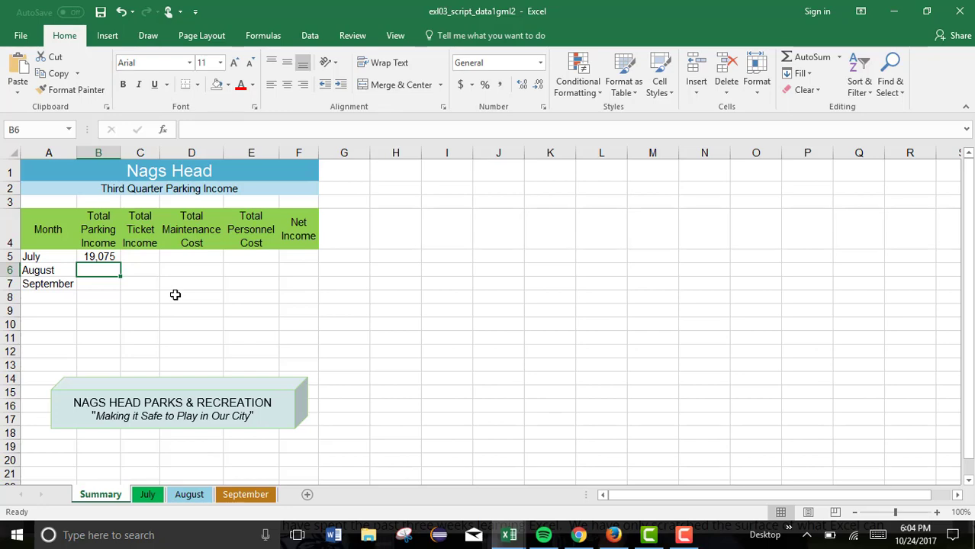
pyautogui.write('=')
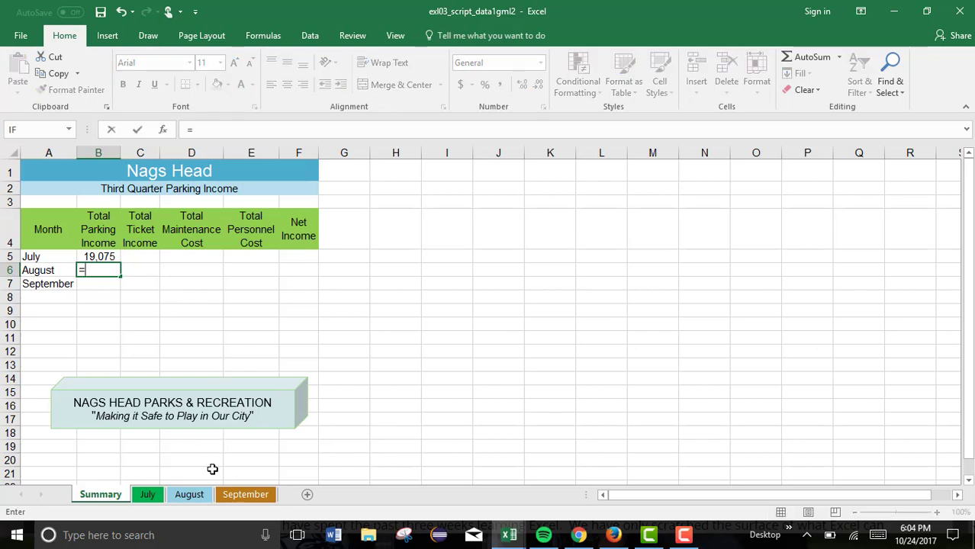
pyautogui.click(189, 494)
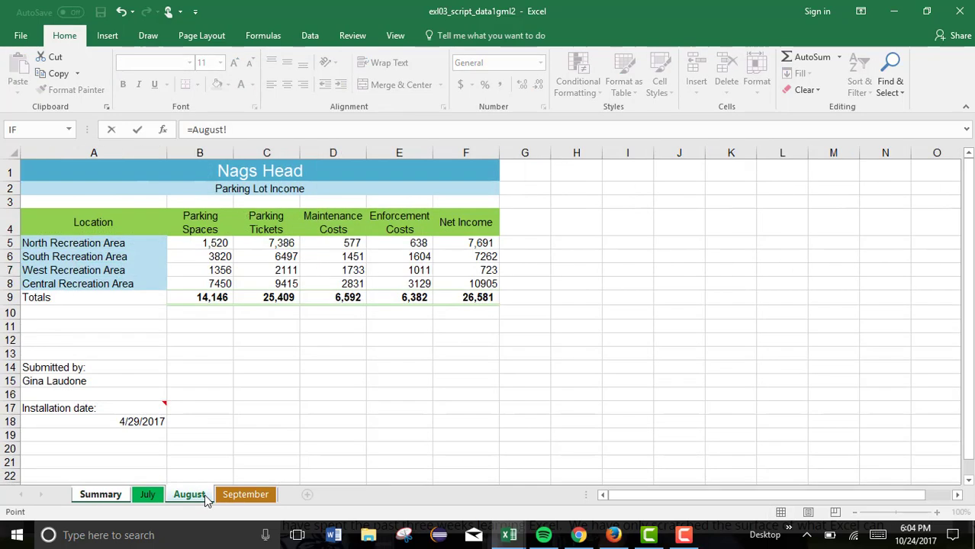
pyautogui.click(191, 298)
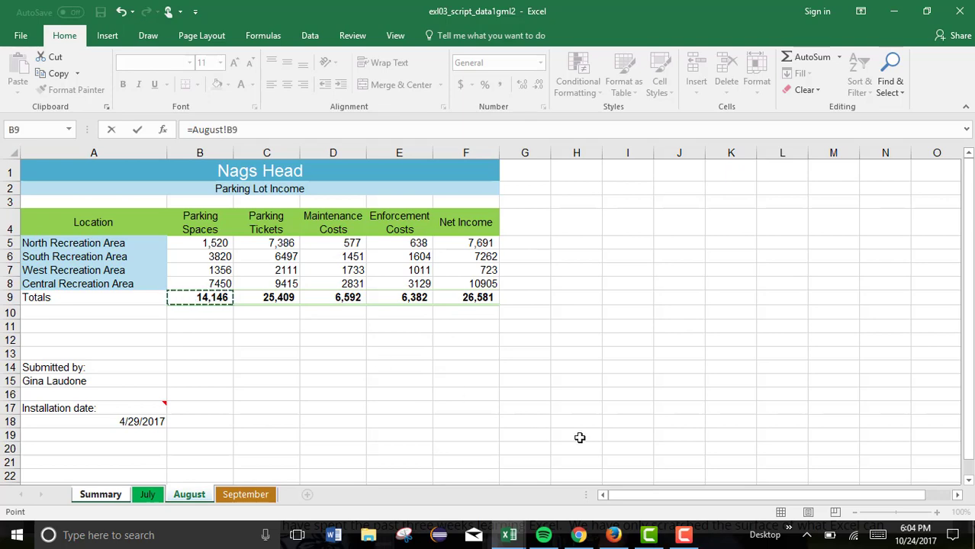
pyautogui.press('Return')
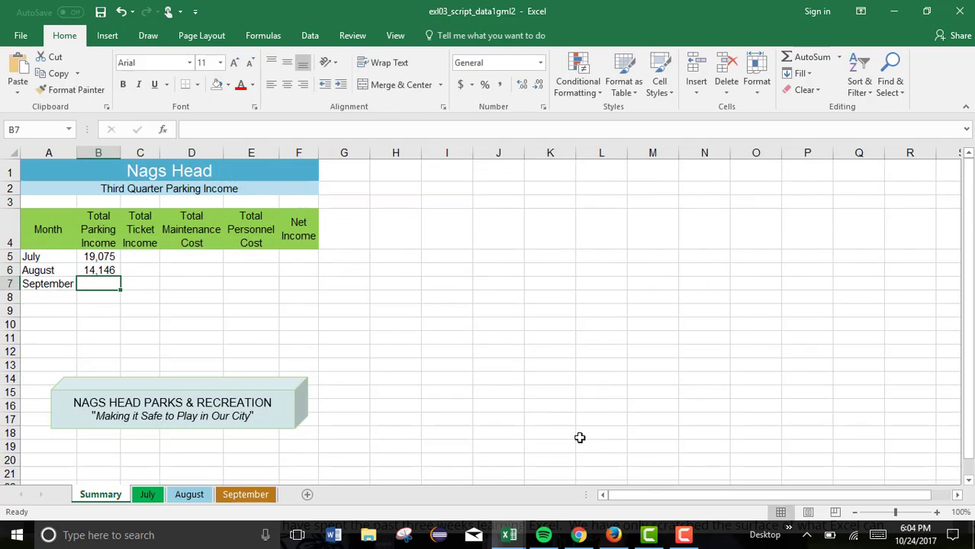
# Step: Link September's Total Parking Income in Summary cell B7 to the September sheet's parking spaces total with =September!B9
pyautogui.write('=')
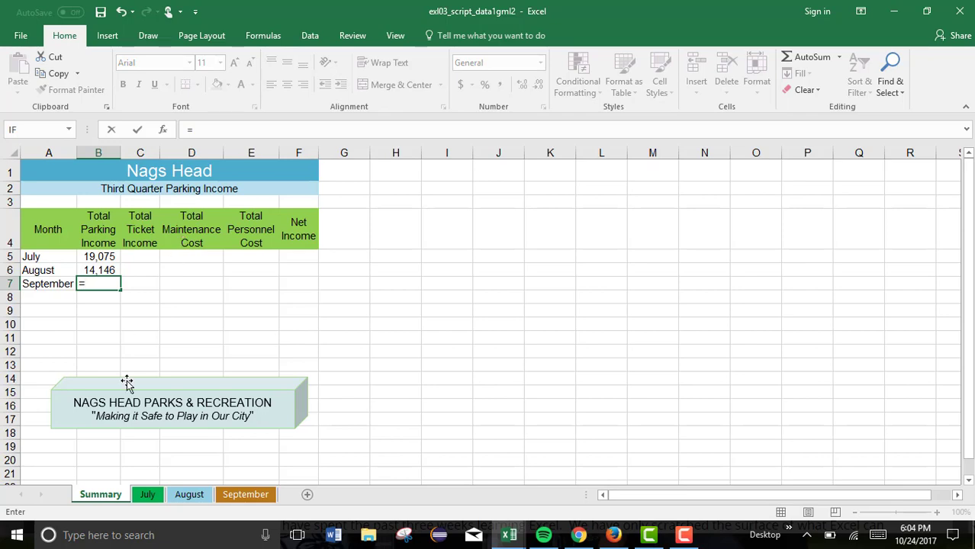
pyautogui.click(251, 496)
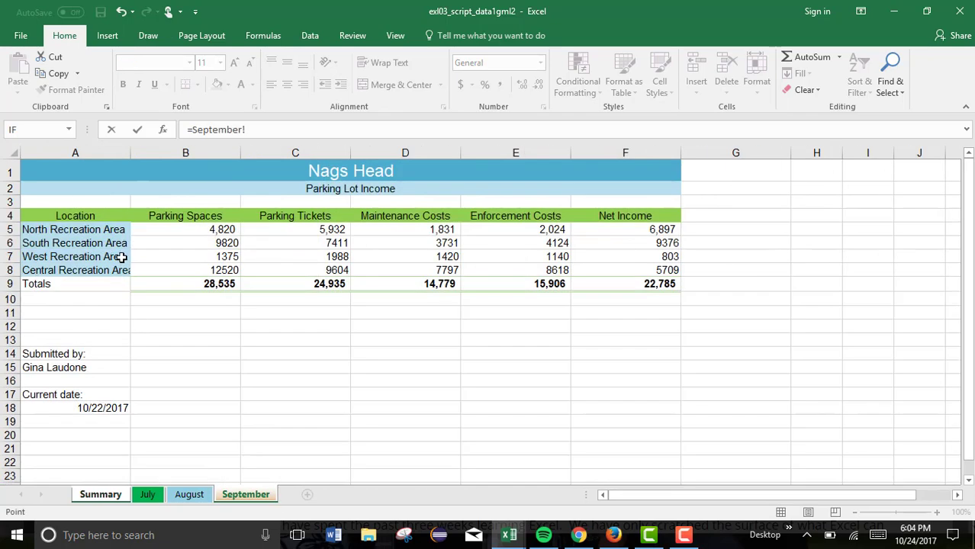
pyautogui.click(194, 285)
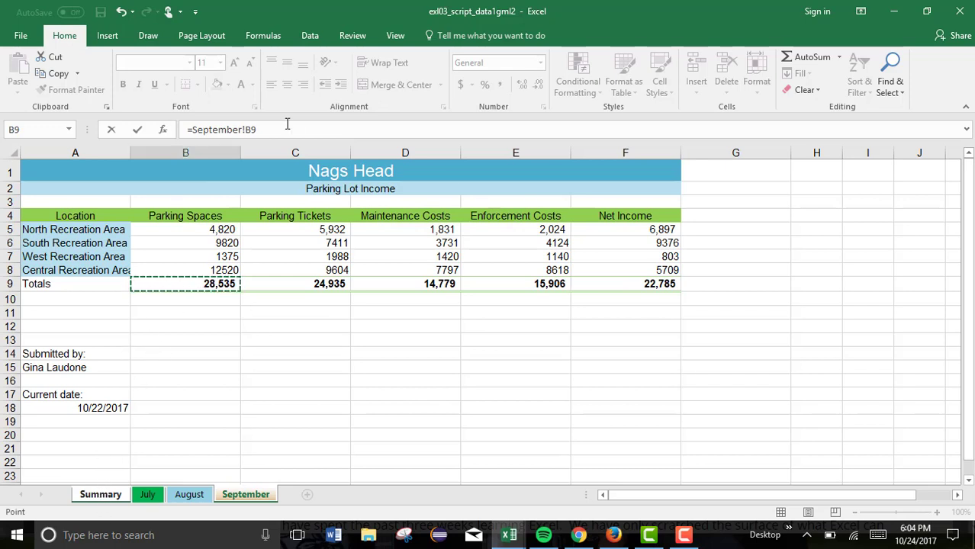
pyautogui.press('Return')
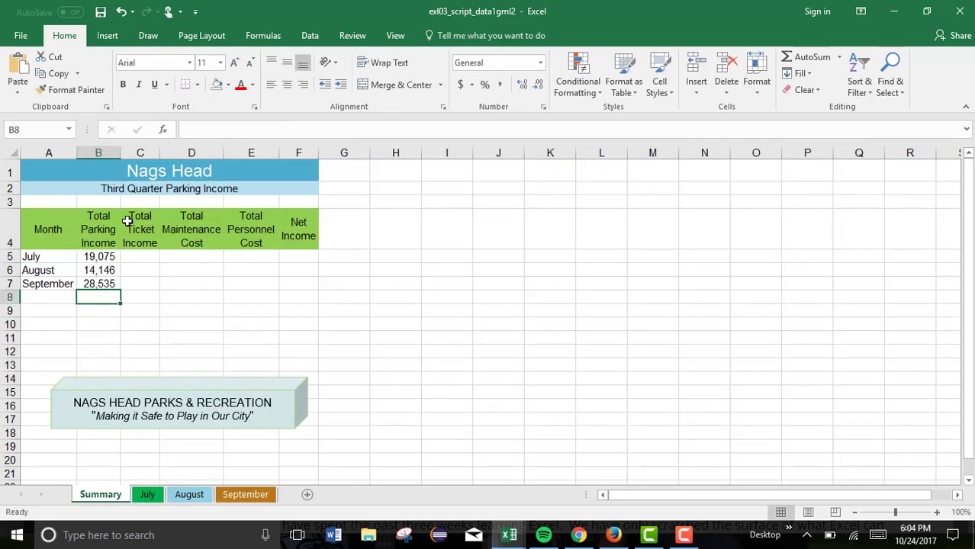
# Step: Set the North Recreation Area's Parking Spaces value on the July sheet to 2700 and check the linked July income on Summary
pyautogui.click(100, 256)
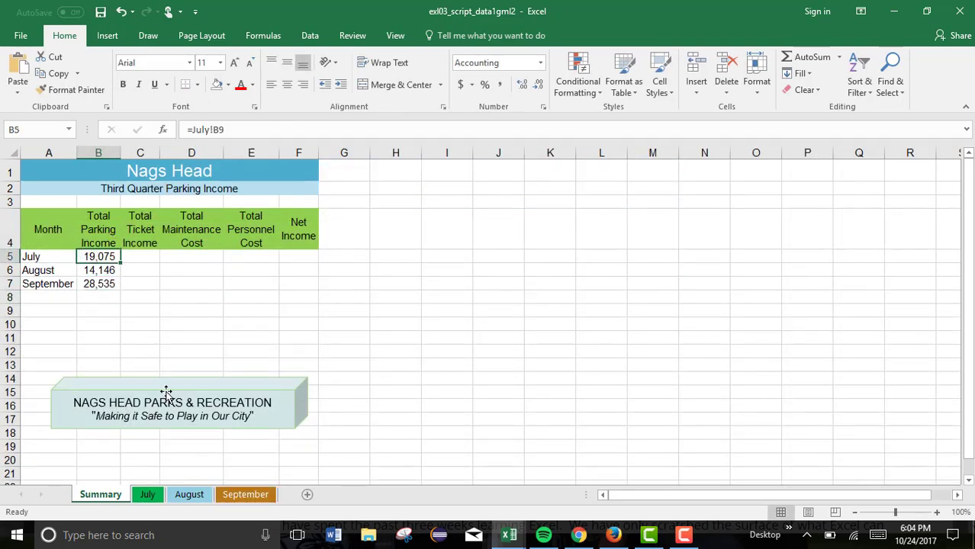
pyautogui.click(148, 496)
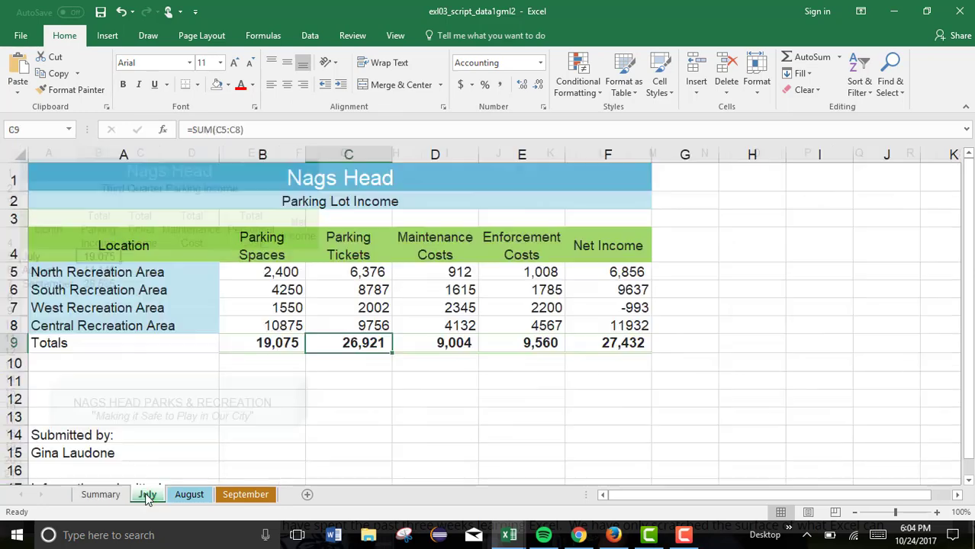
pyautogui.click(257, 275)
pyautogui.write('2')
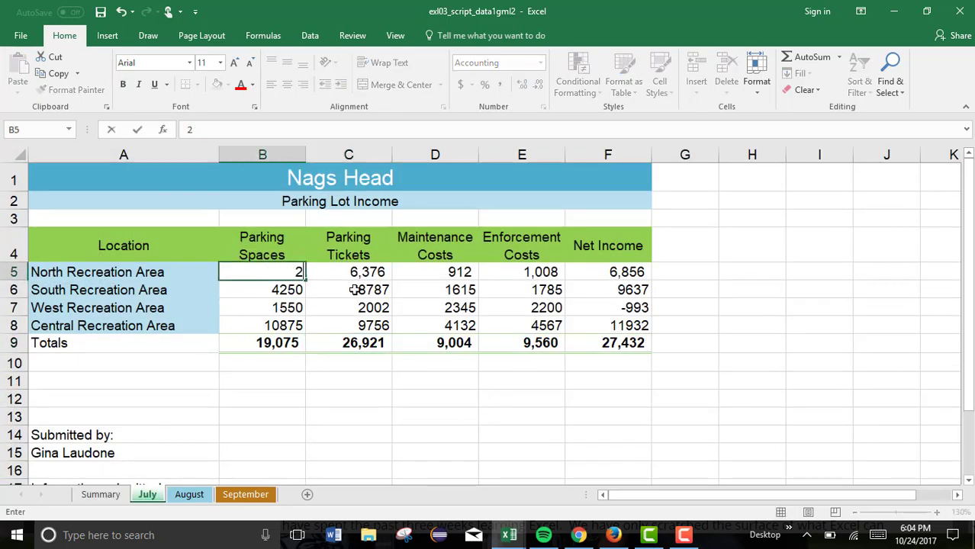
pyautogui.write('700')
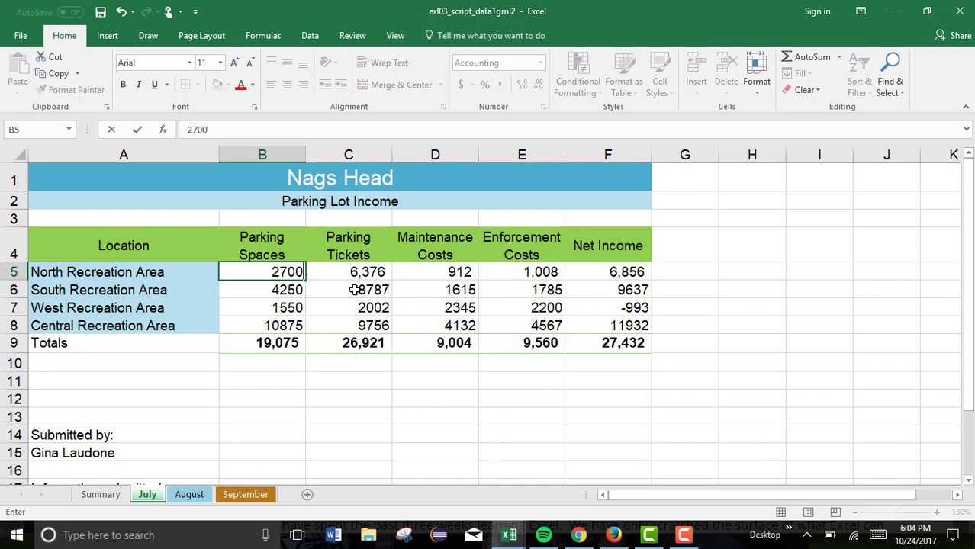
pyautogui.press('Return')
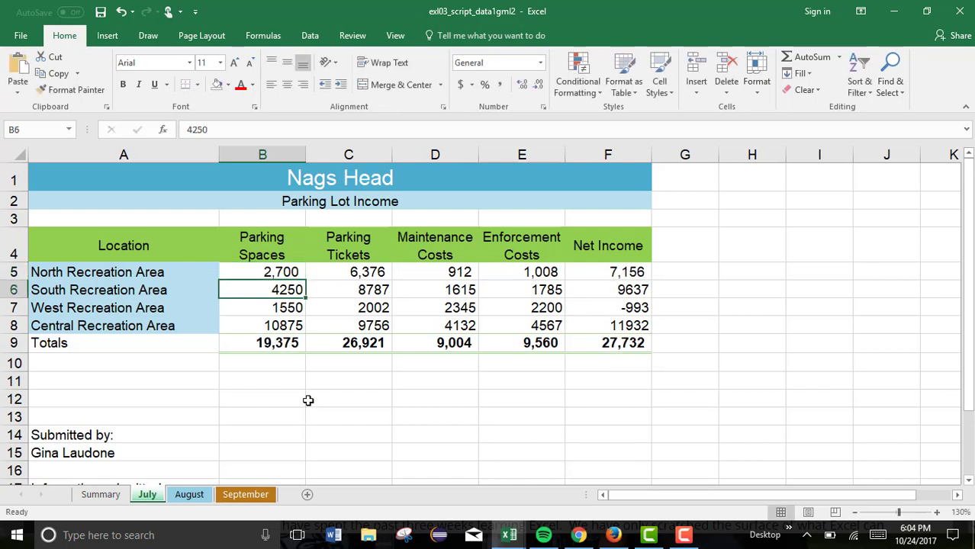
pyautogui.click(266, 343)
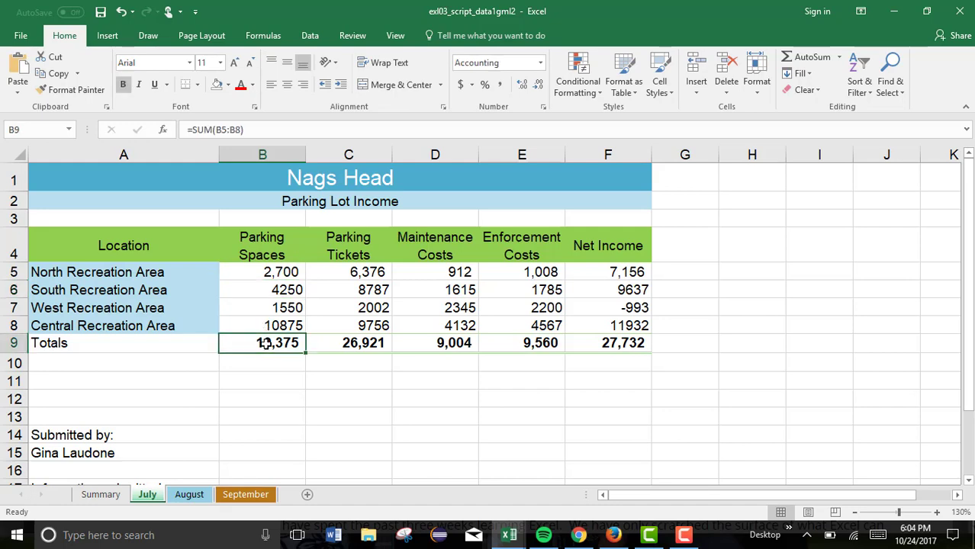
pyautogui.click(100, 494)
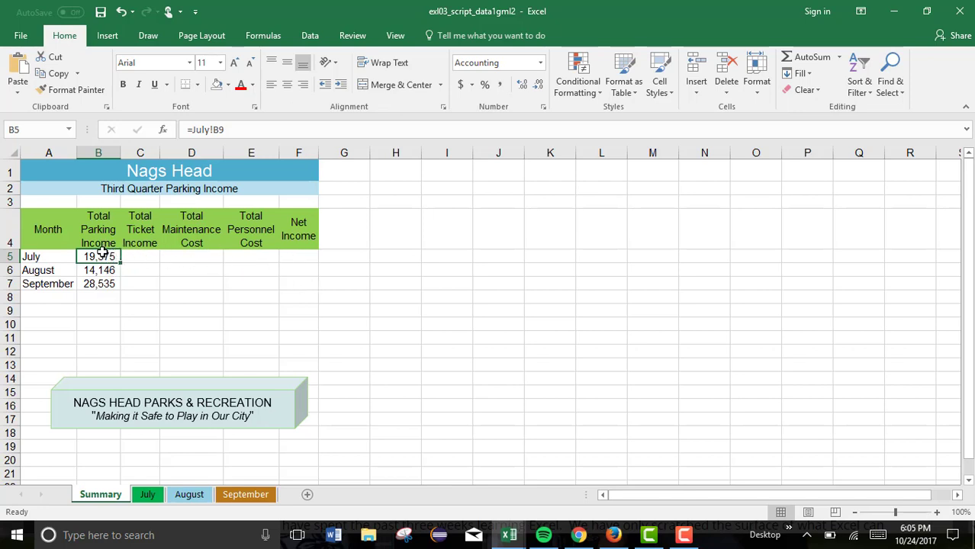
# Step: Compare the remaining July columns on Summary, from ticket income to net income, with the corresponding columns on the July sheet
pyautogui.click(134, 259)
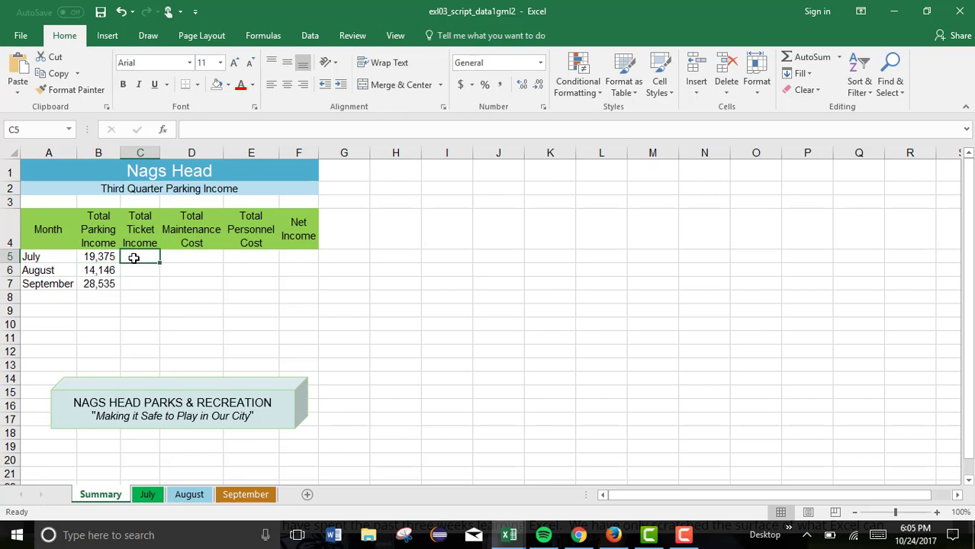
pyautogui.click(185, 260)
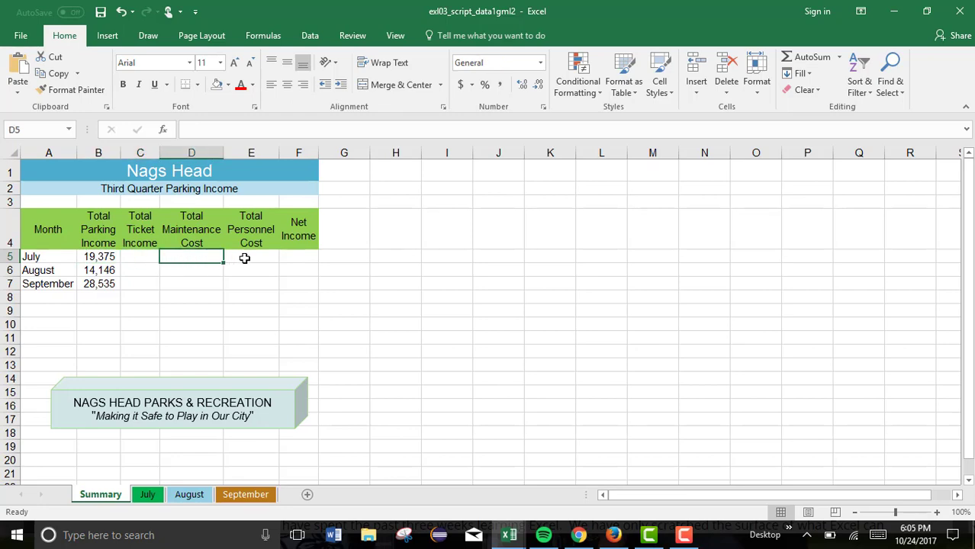
pyautogui.click(246, 259)
pyautogui.click(302, 258)
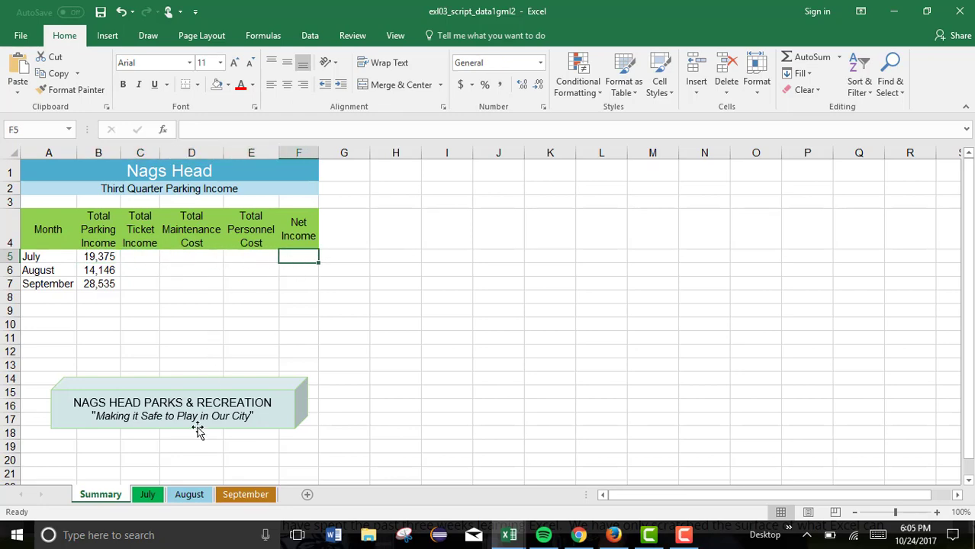
pyautogui.click(147, 495)
pyautogui.click(339, 273)
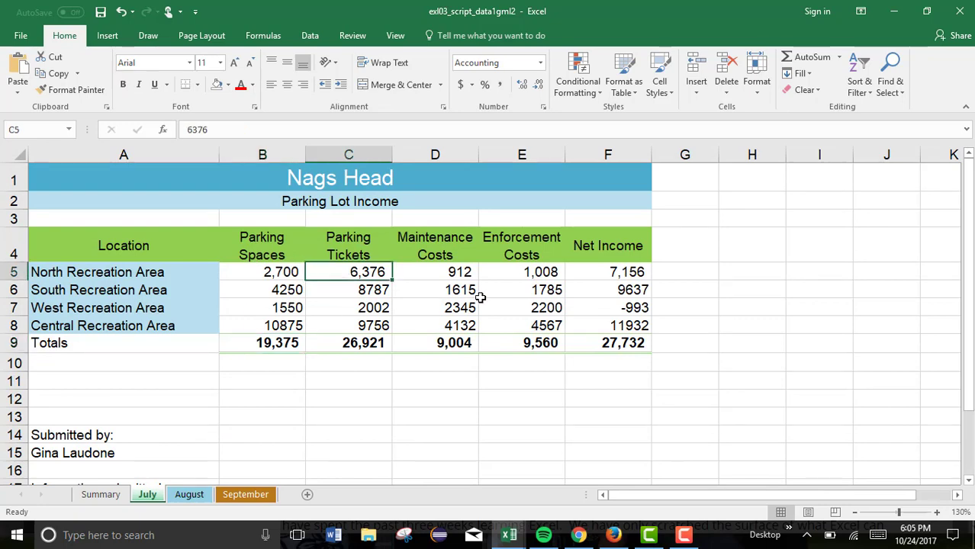
pyautogui.click(457, 278)
pyautogui.click(540, 273)
pyautogui.click(629, 268)
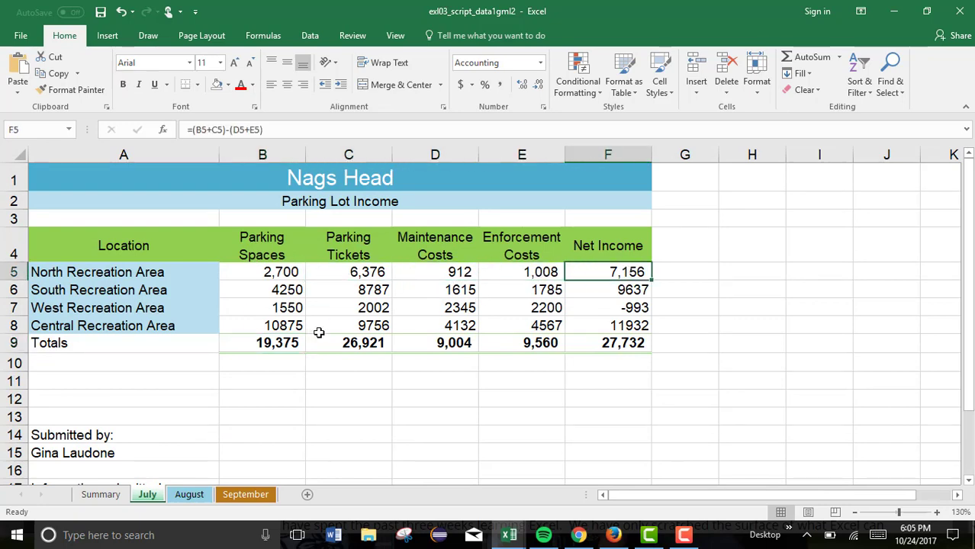
# Step: Fill the Summary references in B5:B7 across through column F and autofit columns C and F to their contents
pyautogui.click(100, 494)
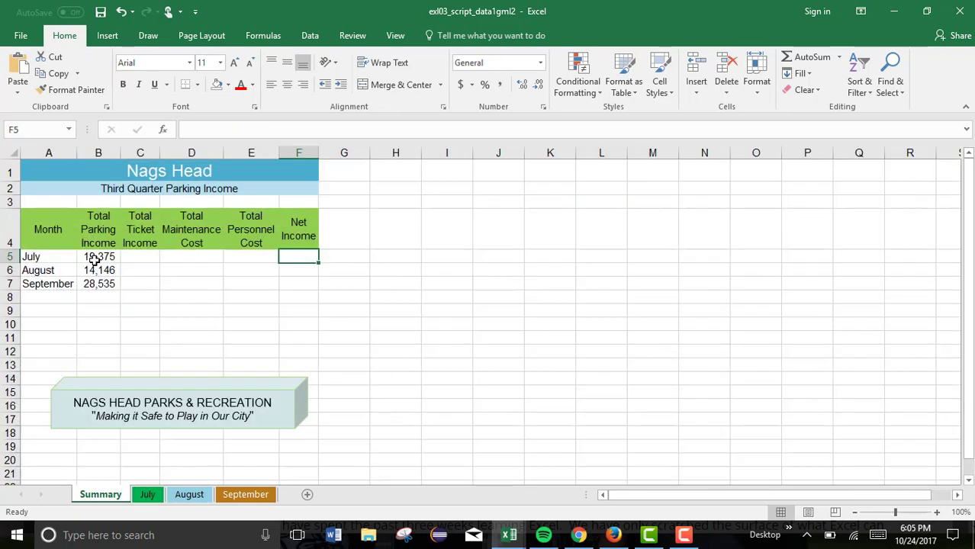
pyautogui.moveTo(94, 258); pyautogui.dragTo(95, 284)
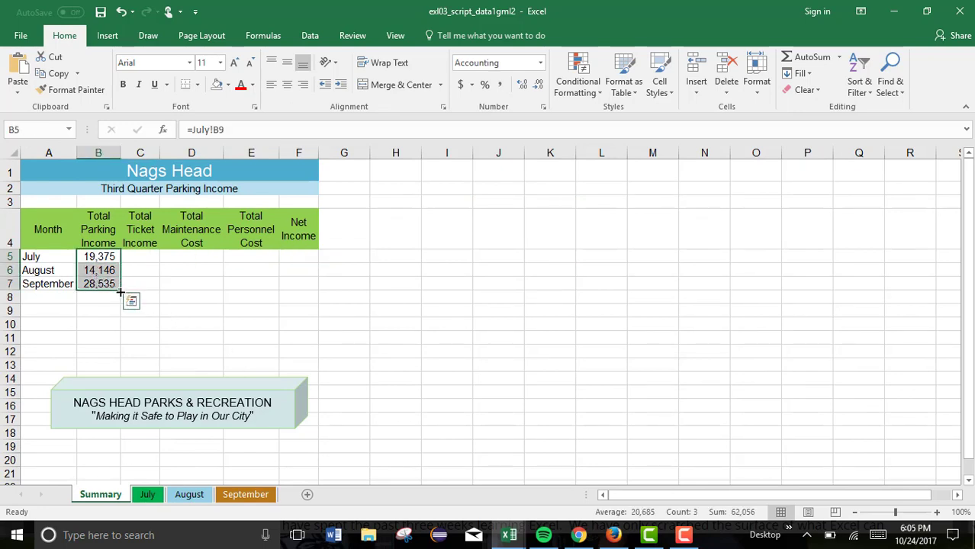
pyautogui.moveTo(120, 292); pyautogui.dragTo(311, 296)
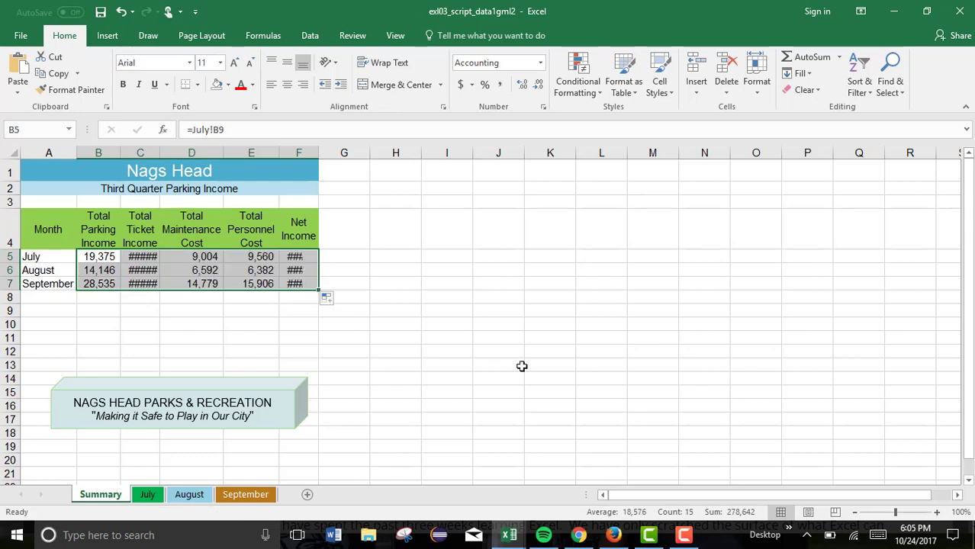
pyautogui.click(522, 366)
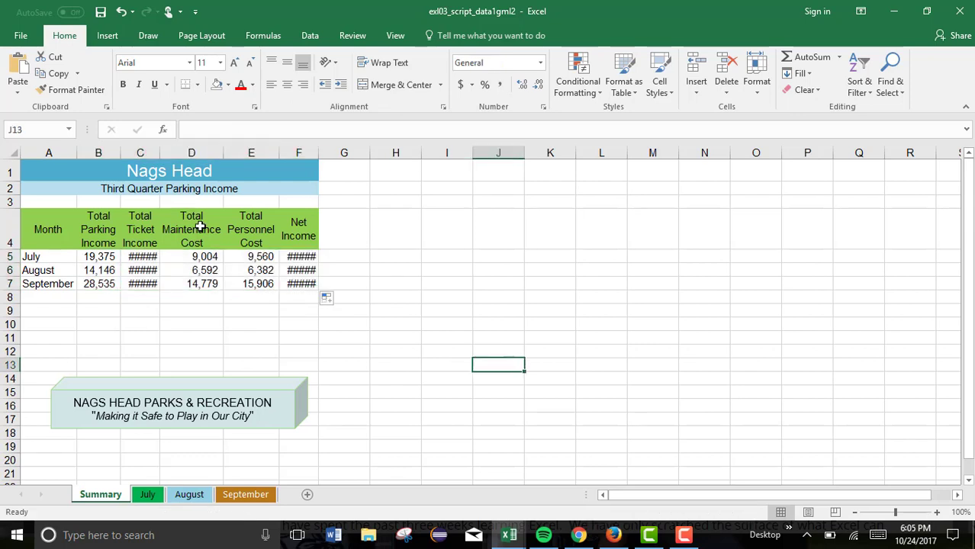
pyautogui.doubleClick(159, 154)
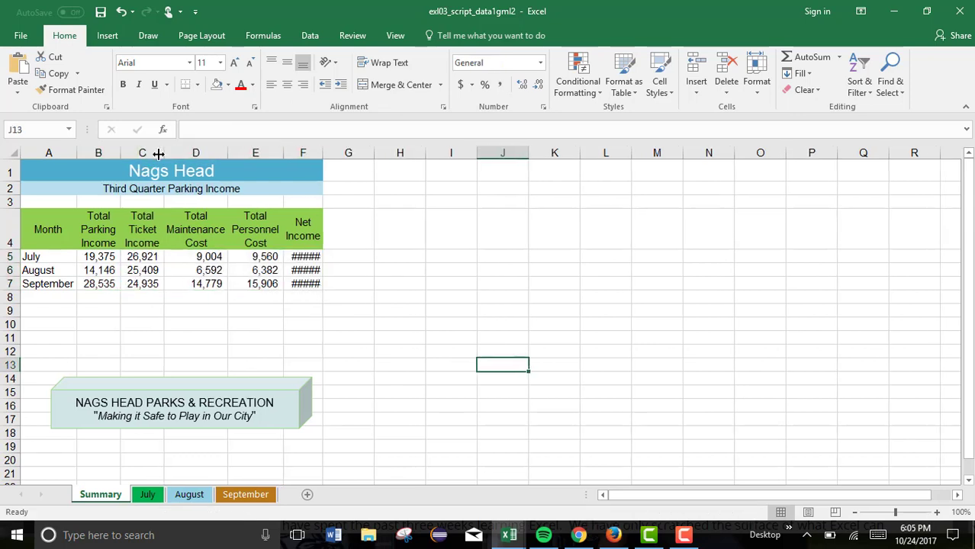
pyautogui.doubleClick(325, 153)
# Step: Check the July row's filled references on Summary from ticket income to net income against the totals on the July sheet
pyautogui.click(133, 257)
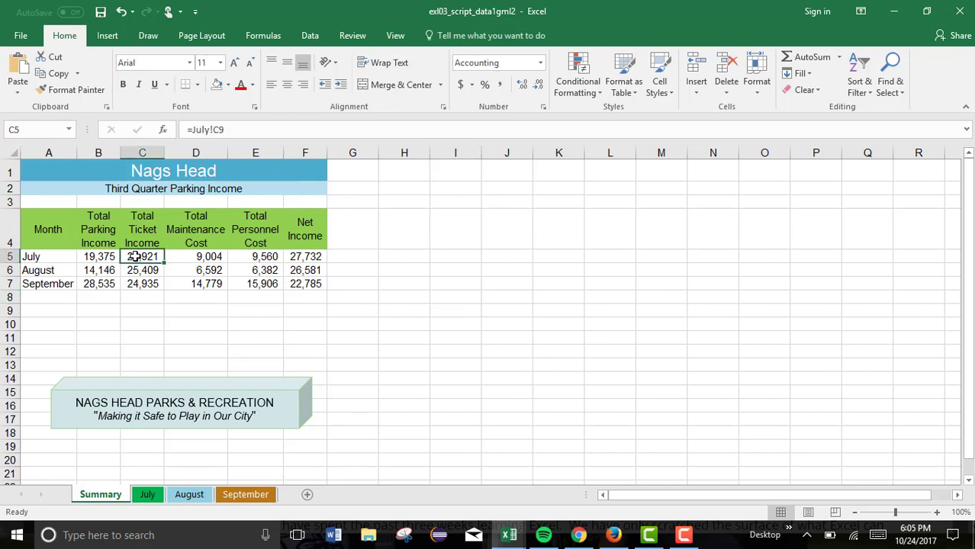
pyautogui.click(191, 257)
pyautogui.click(252, 257)
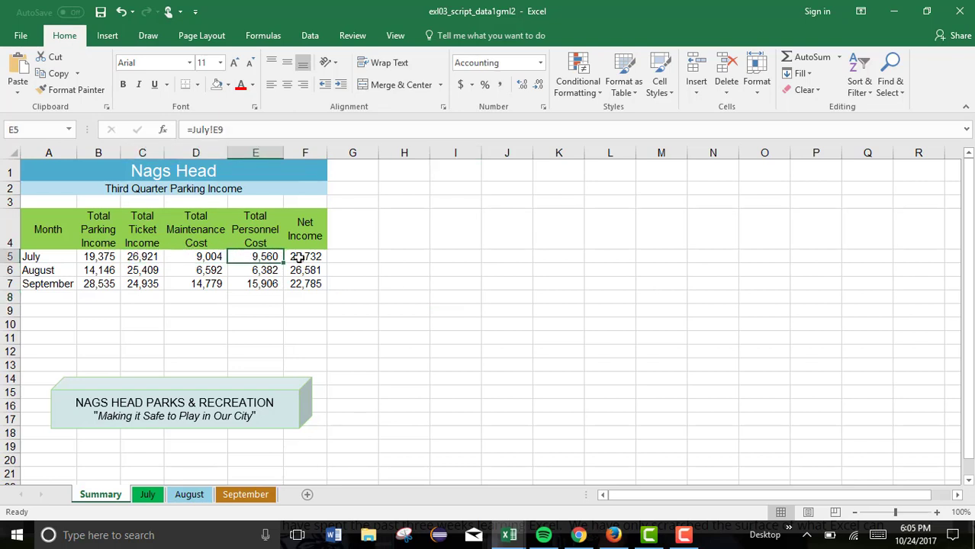
pyautogui.click(304, 257)
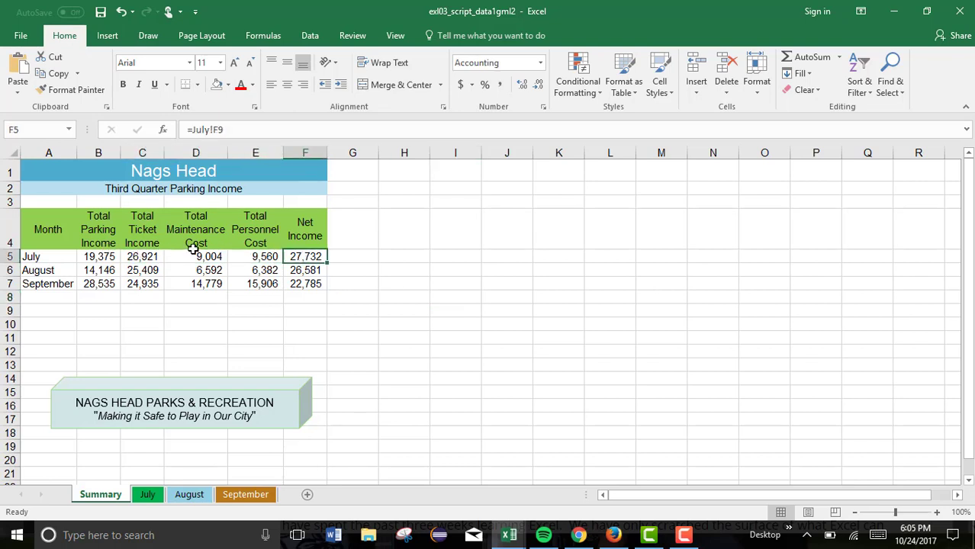
pyautogui.click(147, 495)
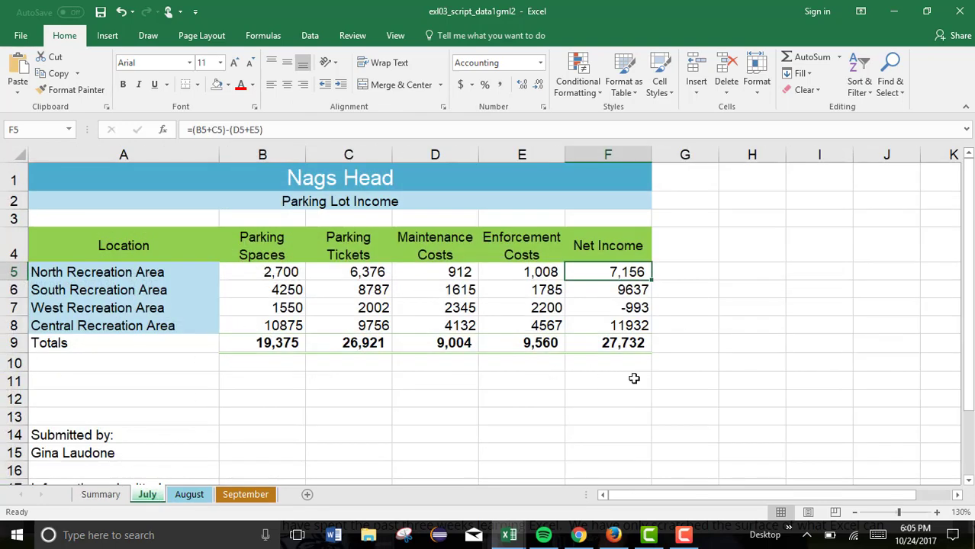
pyautogui.click(102, 494)
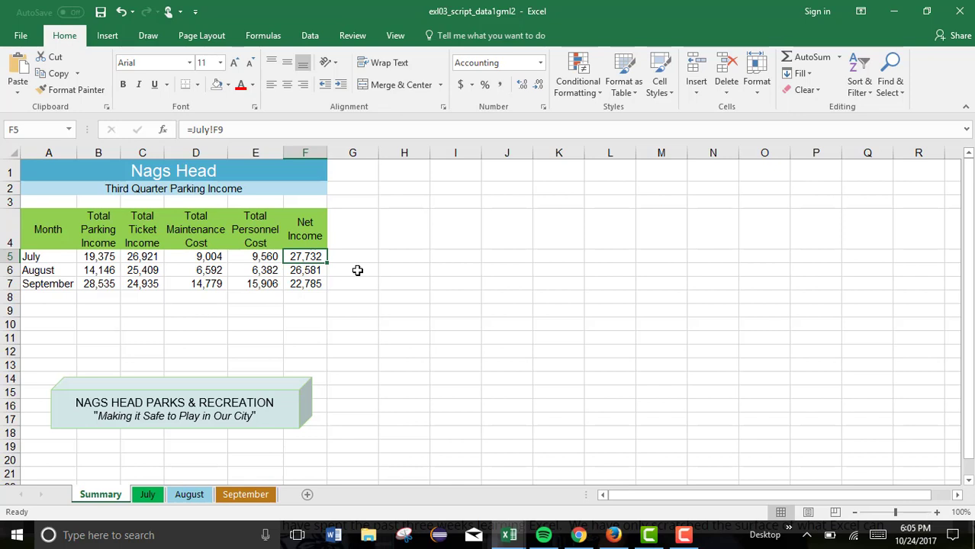
# Step: Enter 100 in Summary cell I5 and link cell I7 to it with =I5
pyautogui.click(454, 255)
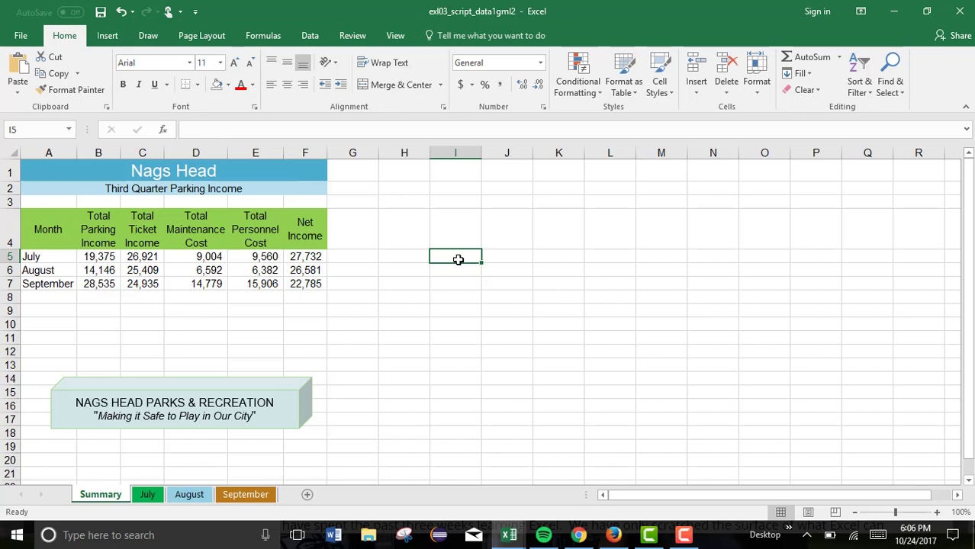
pyautogui.write('100')
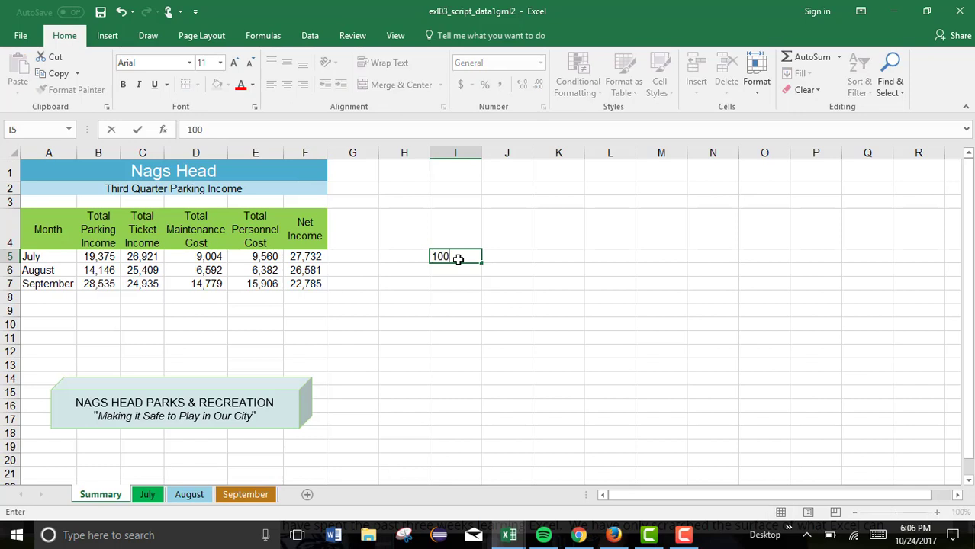
pyautogui.press('Return')
pyautogui.press('Return')
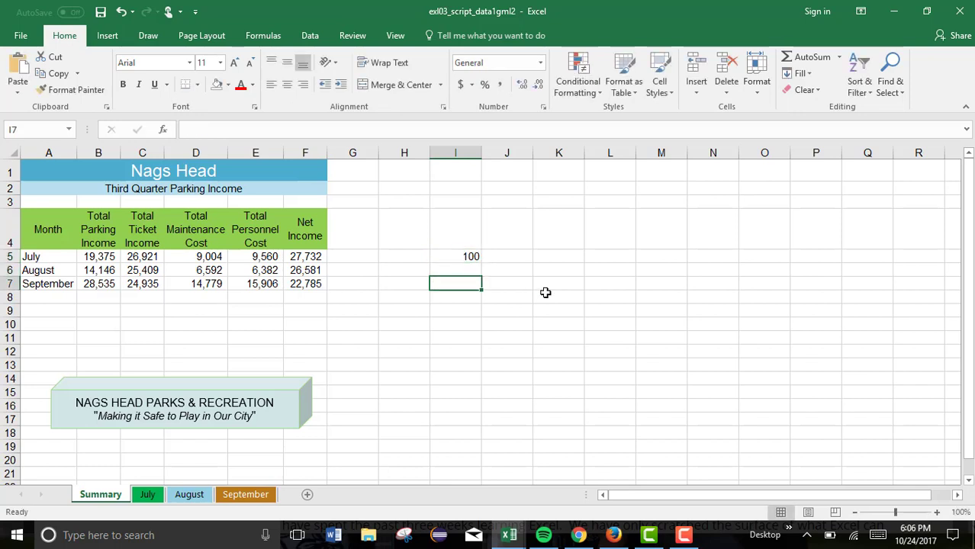
pyautogui.write('=')
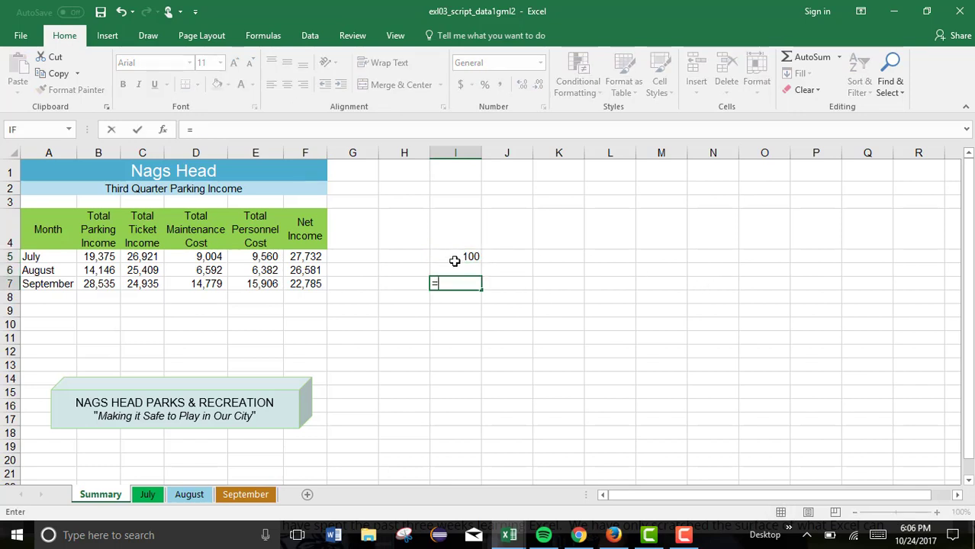
pyautogui.click(454, 255)
pyautogui.press('Return')
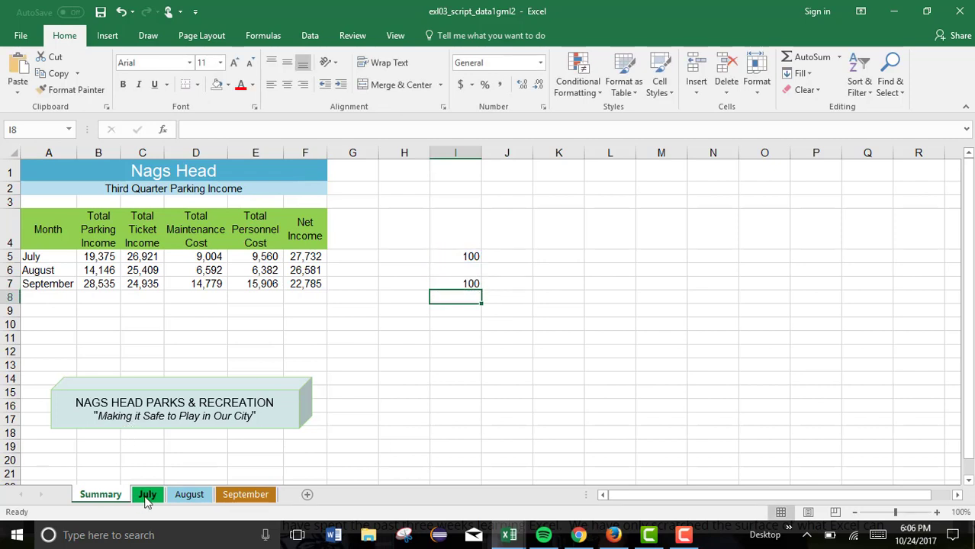
# Step: Replace the formula in Summary cell I7 with =I5+July!E9+August!F9*September!D5, combining references from all three monthly sheets
pyautogui.click(448, 284)
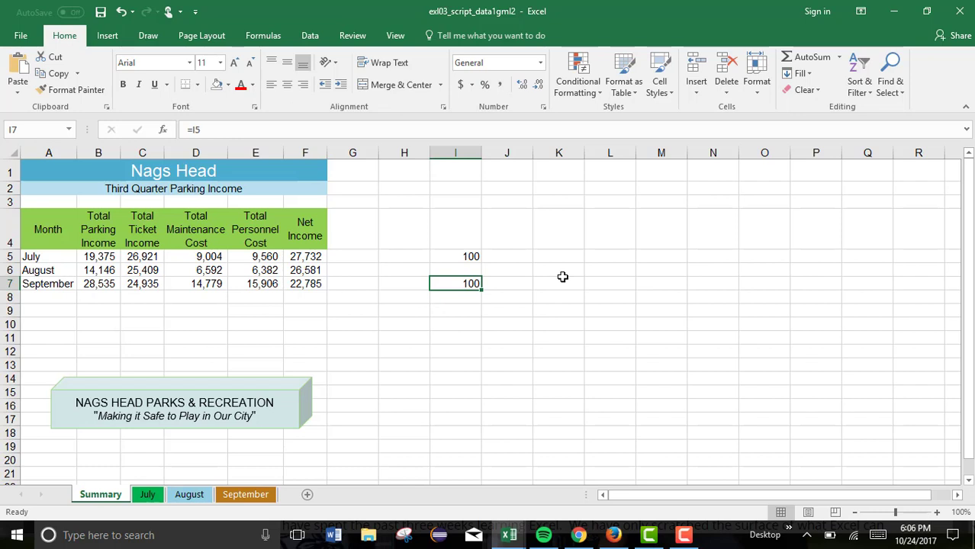
pyautogui.write('=')
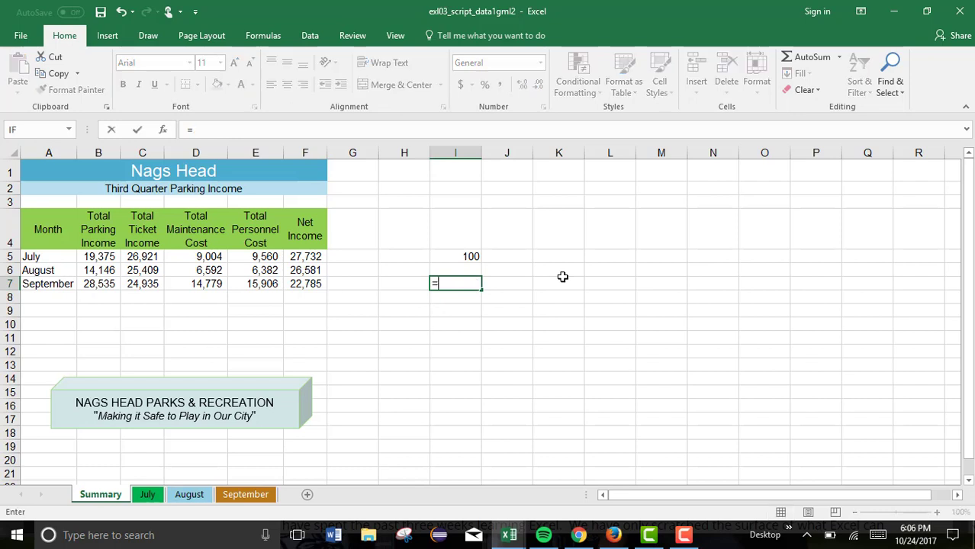
pyautogui.click(460, 257)
pyautogui.write('+')
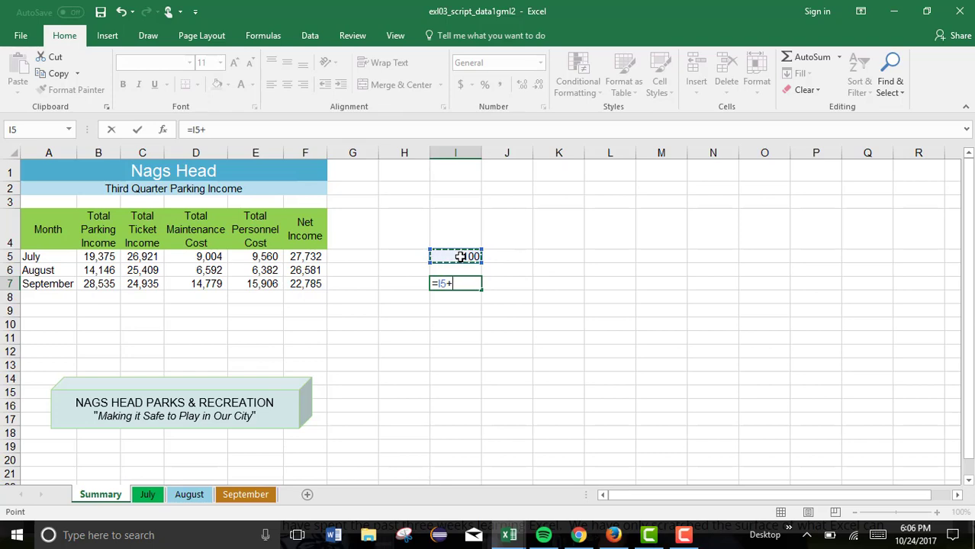
pyautogui.click(146, 496)
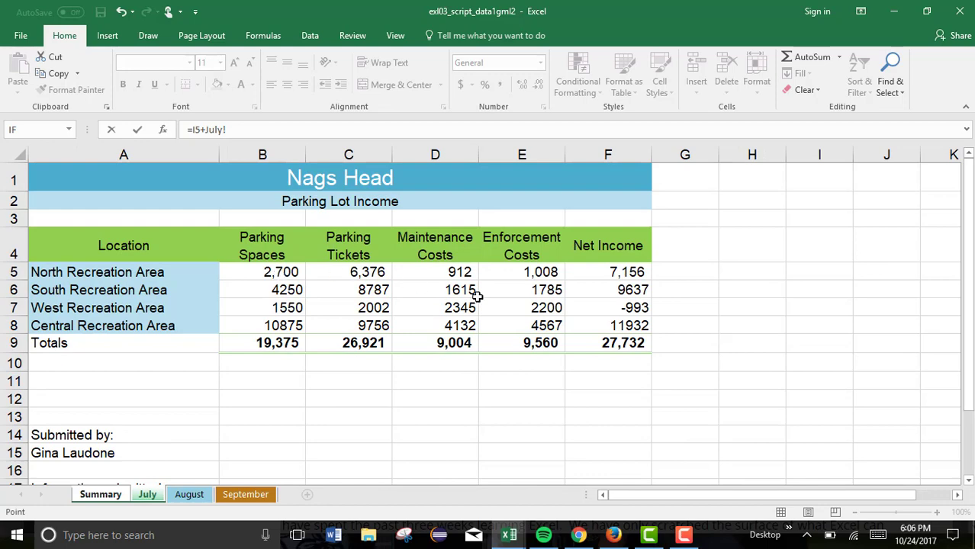
pyautogui.click(535, 342)
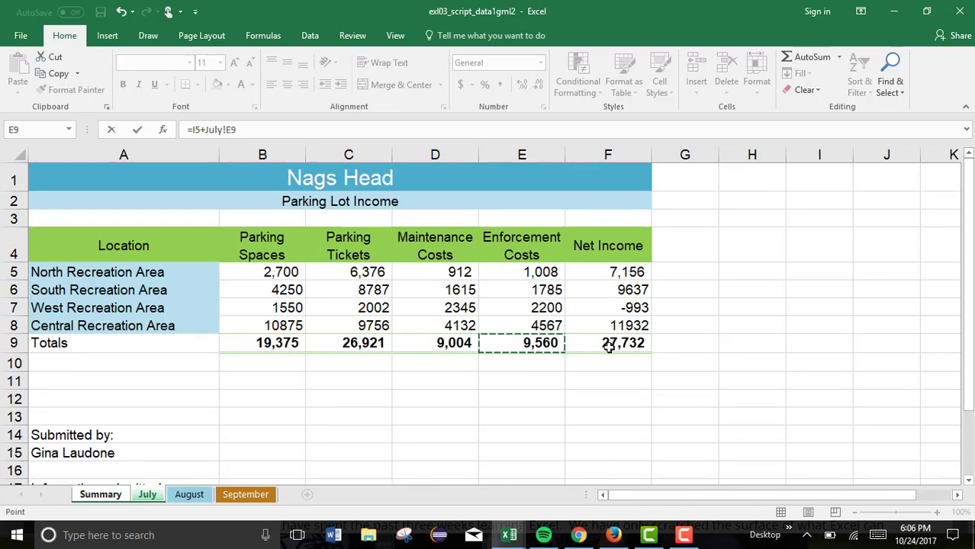
pyautogui.write('+')
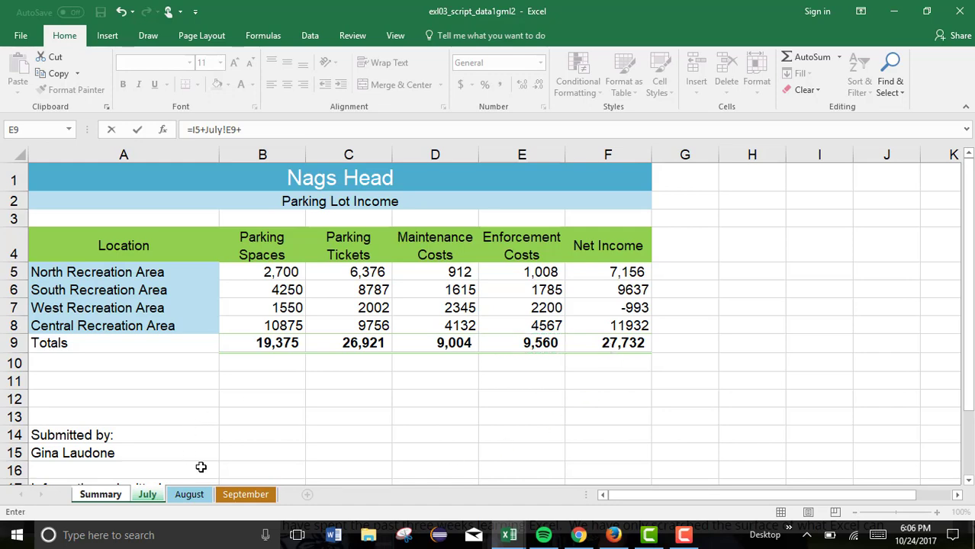
pyautogui.click(191, 495)
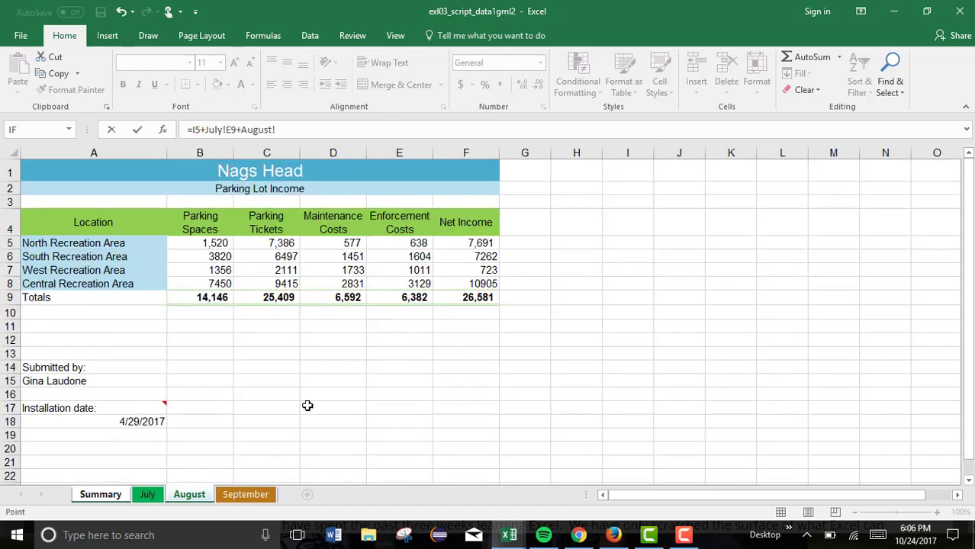
pyautogui.click(477, 300)
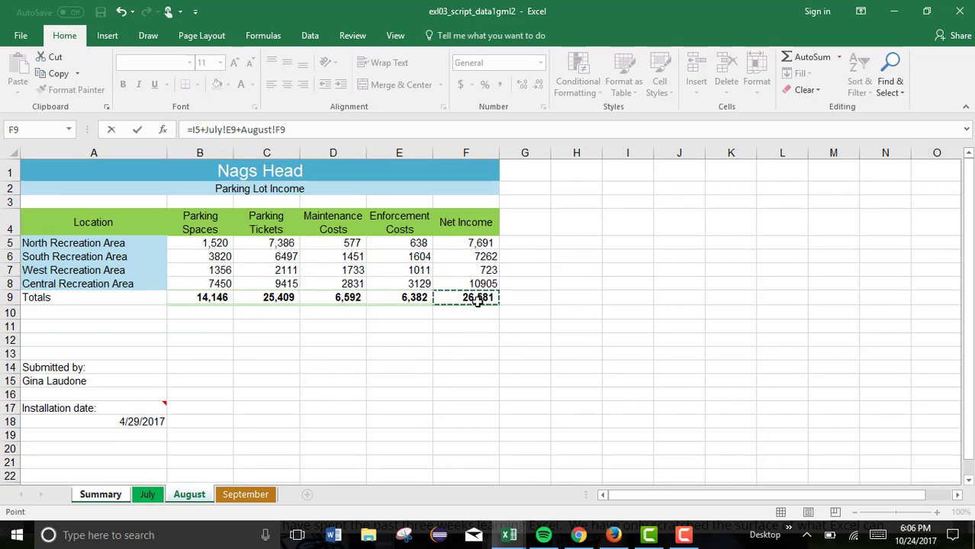
pyautogui.write('*')
pyautogui.click(237, 495)
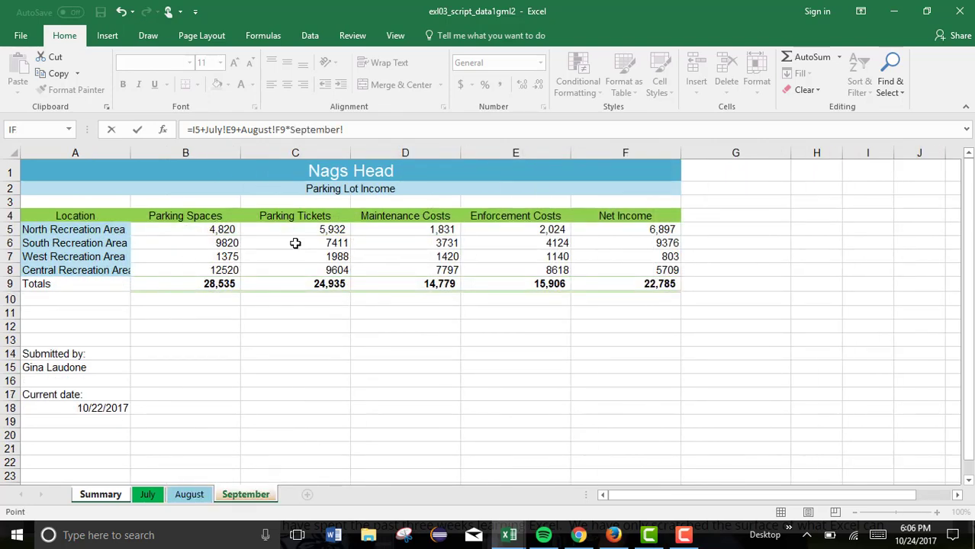
pyautogui.click(443, 229)
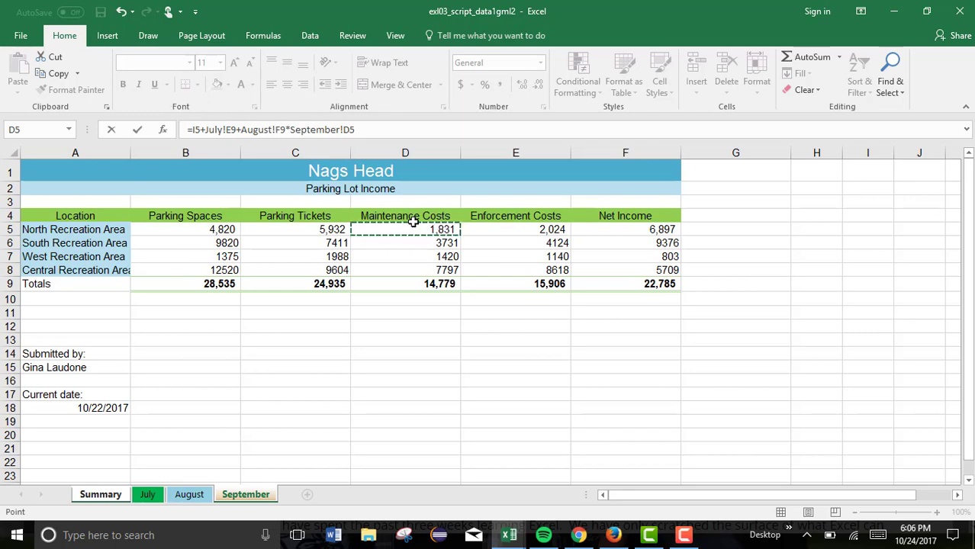
pyautogui.press('Return')
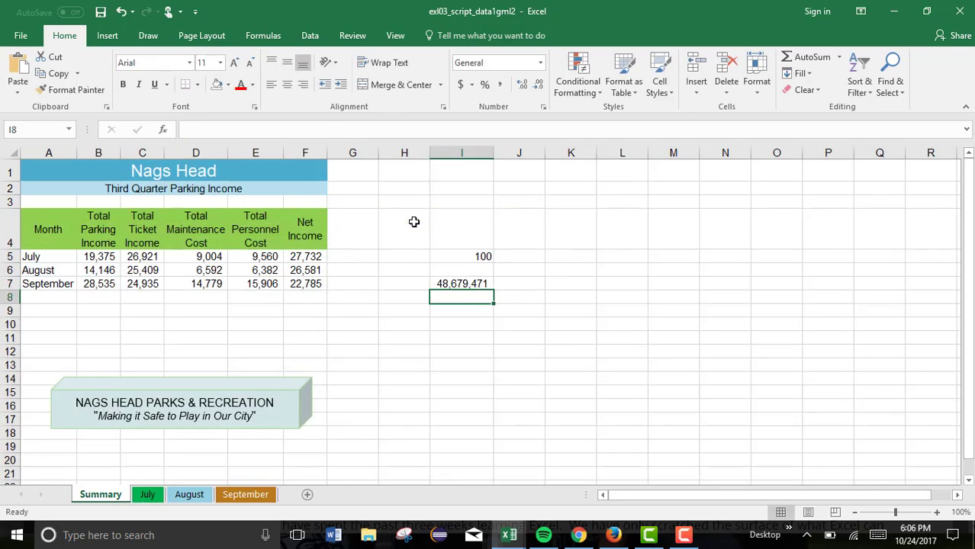
pyautogui.click(464, 284)
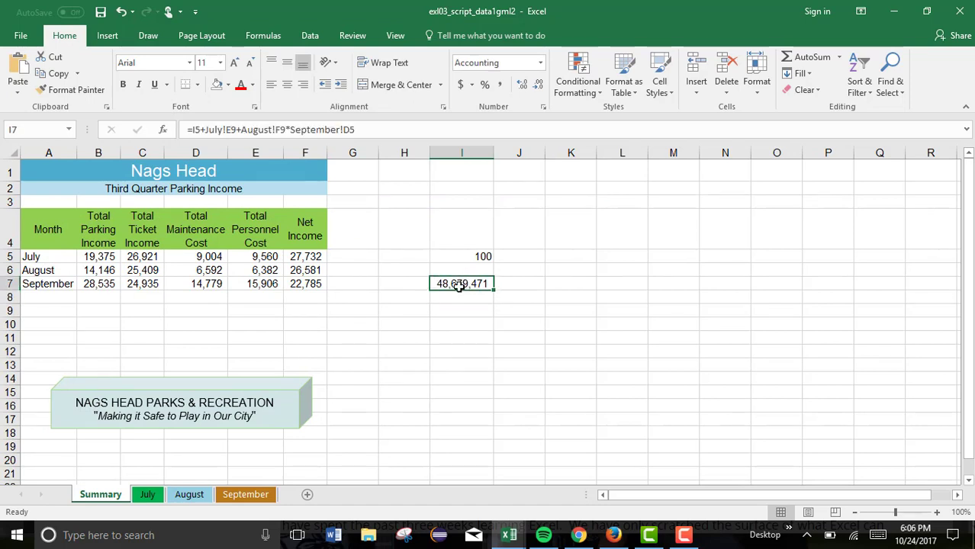
pyautogui.click(380, 311)
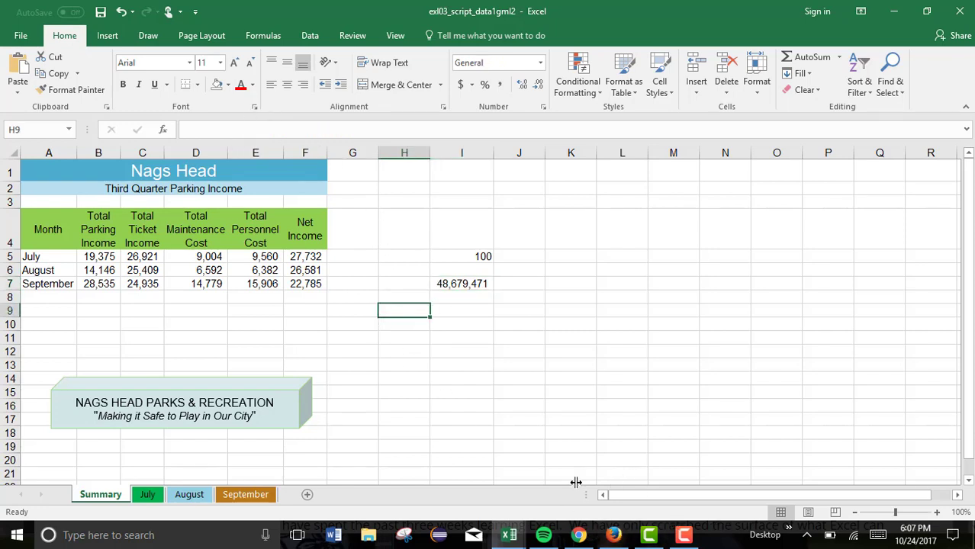
pyautogui.click(278, 325)
pyautogui.press('Left')
pyautogui.press('Left')
pyautogui.press('Left')
pyautogui.press('Left')
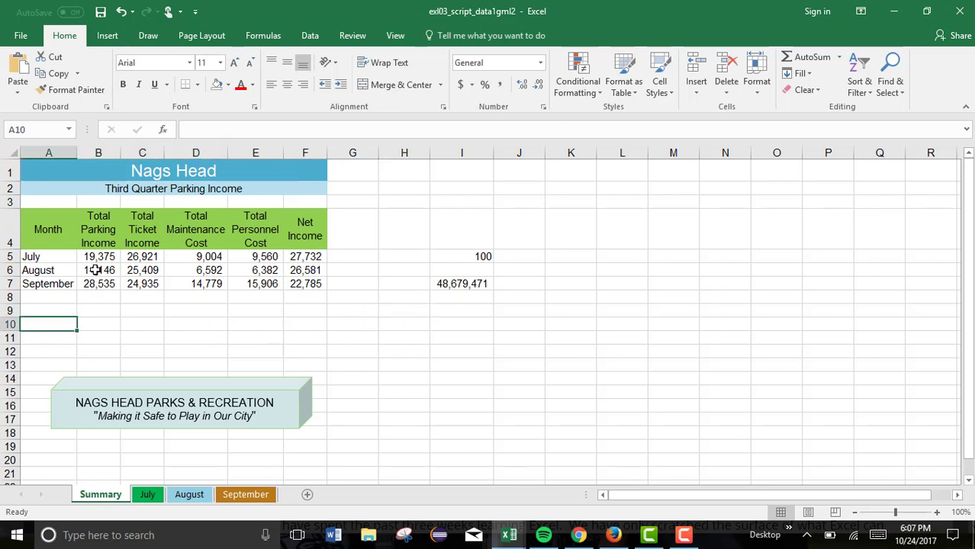
pyautogui.click(297, 313)
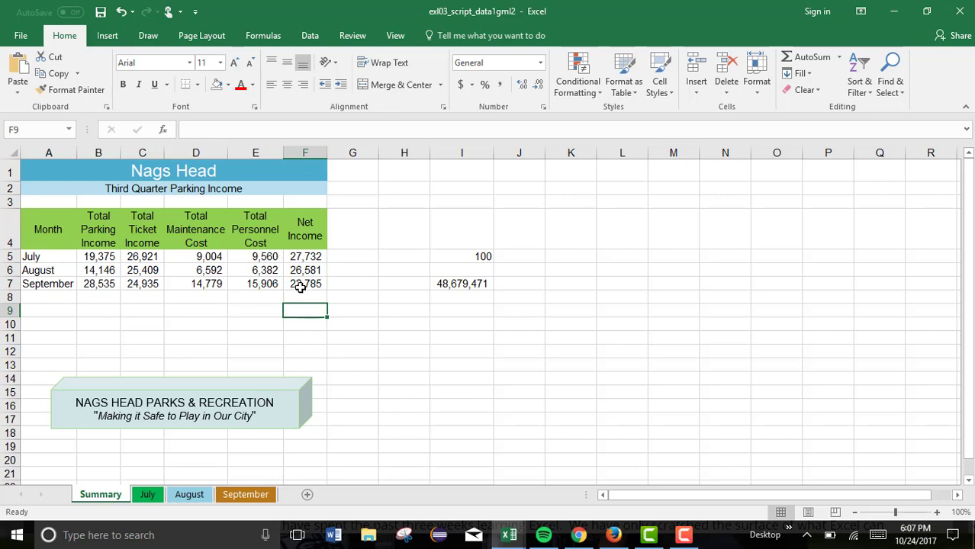
# Step: Total the three months' Net Income in Summary cell F8 with =SUM(F5:F7)
pyautogui.click(301, 286)
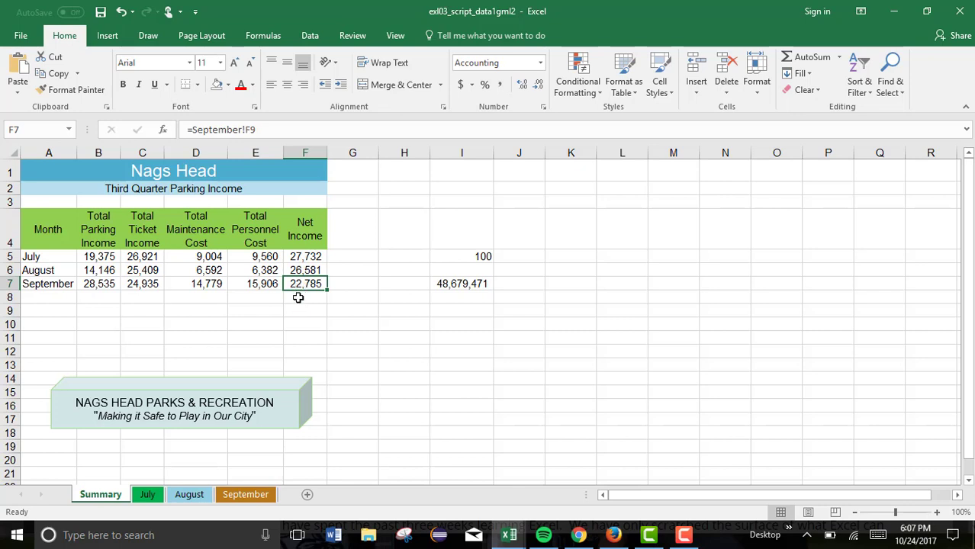
pyautogui.click(298, 299)
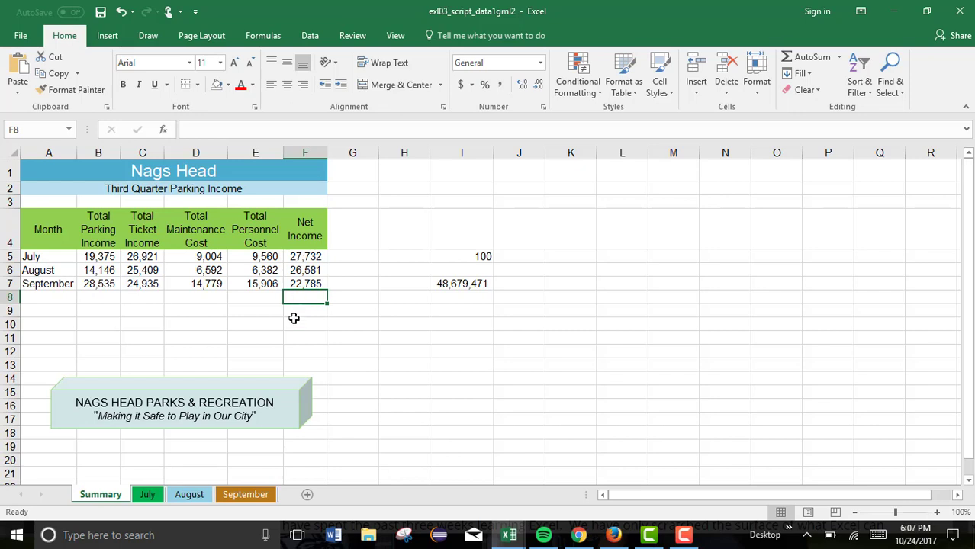
pyautogui.write('=sum(')
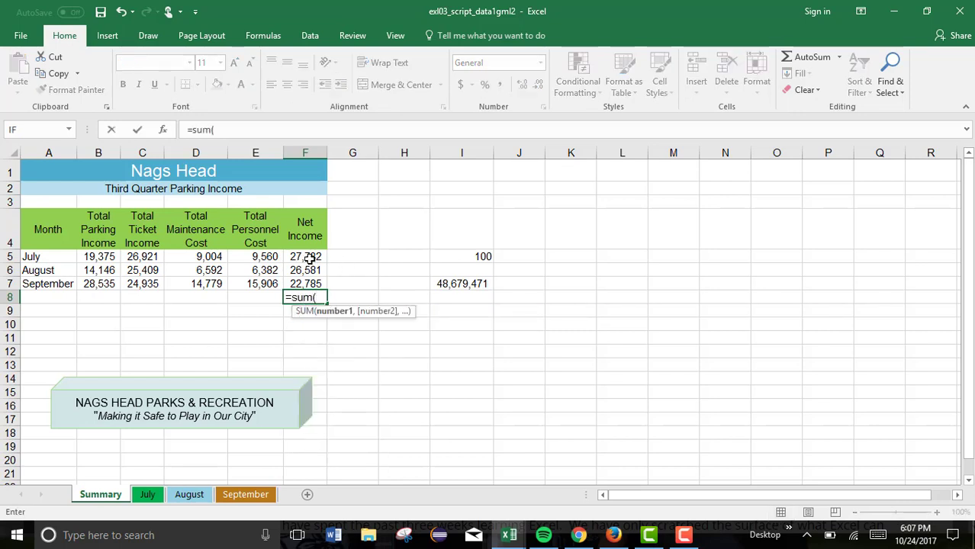
pyautogui.moveTo(308, 259); pyautogui.dragTo(311, 283)
pyautogui.write(')')
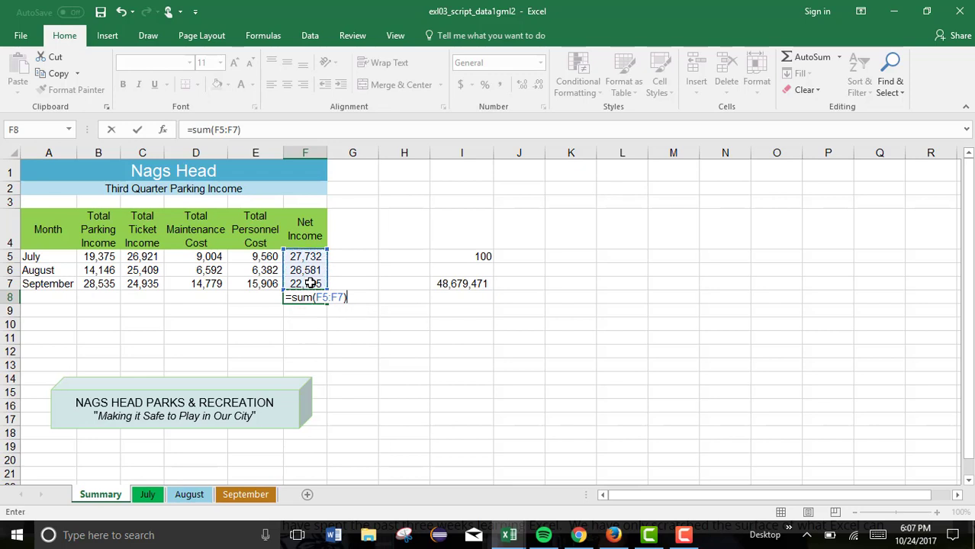
pyautogui.press('Return')
pyautogui.press('Down')
pyautogui.press('Down')
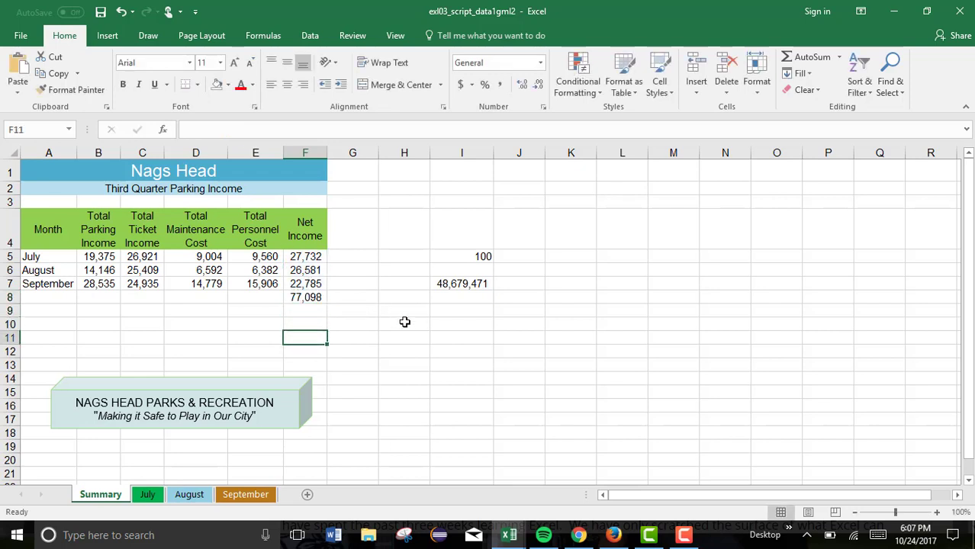
# Step: Total the monthly sheets' net income in Summary cell F11 with =SUM(July:September!F9) and compare it with the total in F8
pyautogui.write('=sum(')
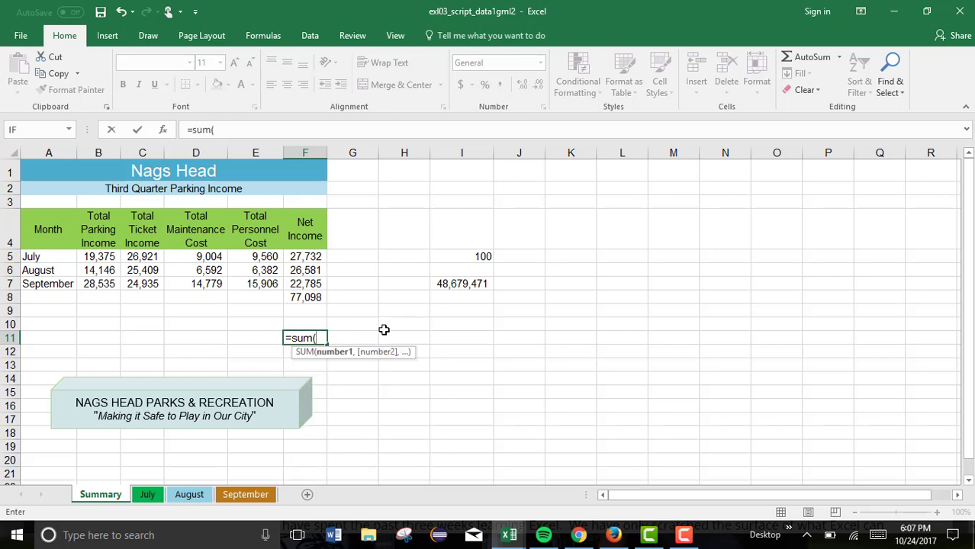
pyautogui.click(148, 496)
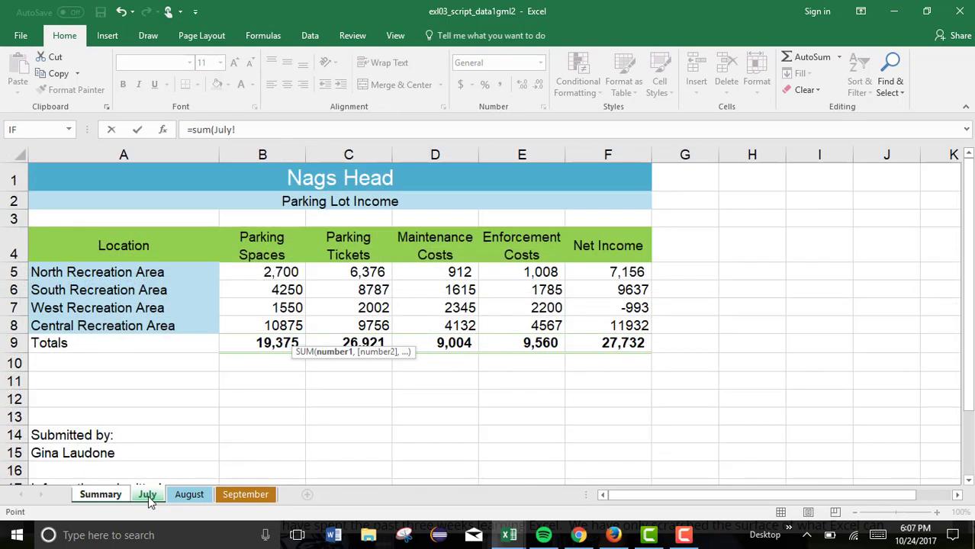
pyautogui.click(608, 344)
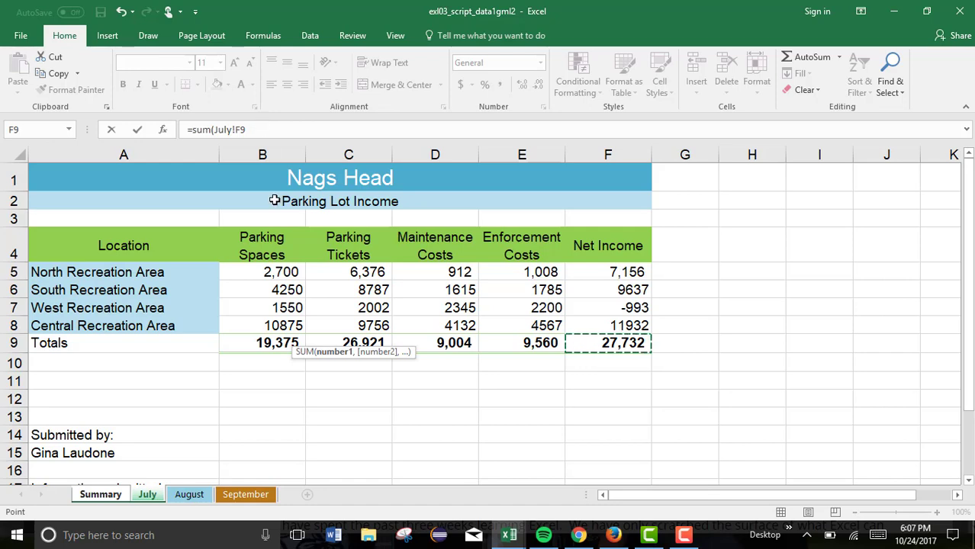
pyautogui.keyDown('shift'); pyautogui.click(260, 495); pyautogui.keyUp('shift')
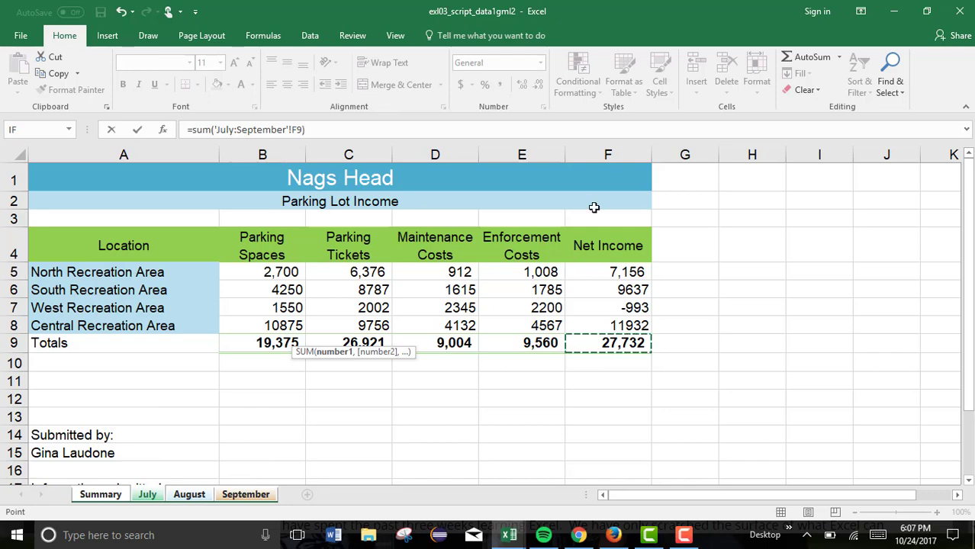
pyautogui.write(')')
pyautogui.press('Return')
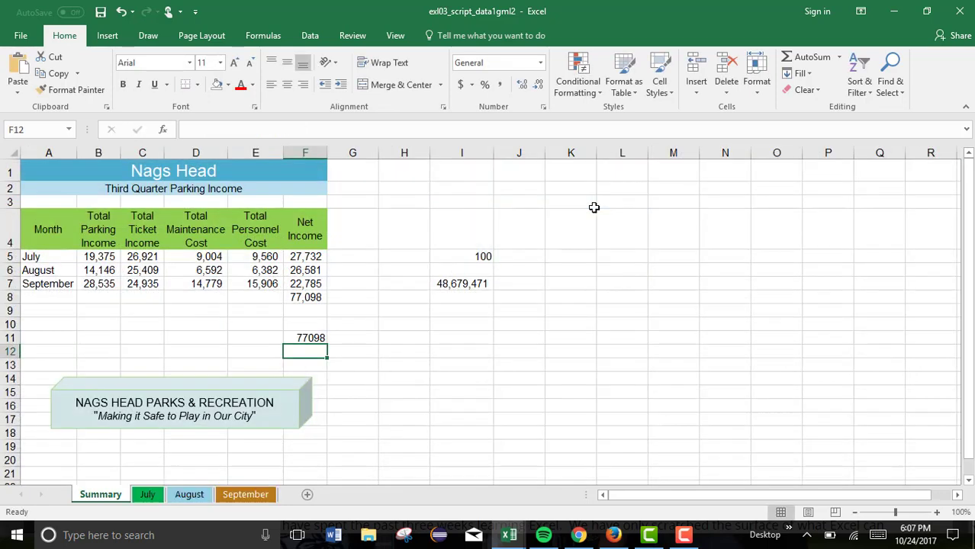
pyautogui.click(312, 305)
pyautogui.click(309, 337)
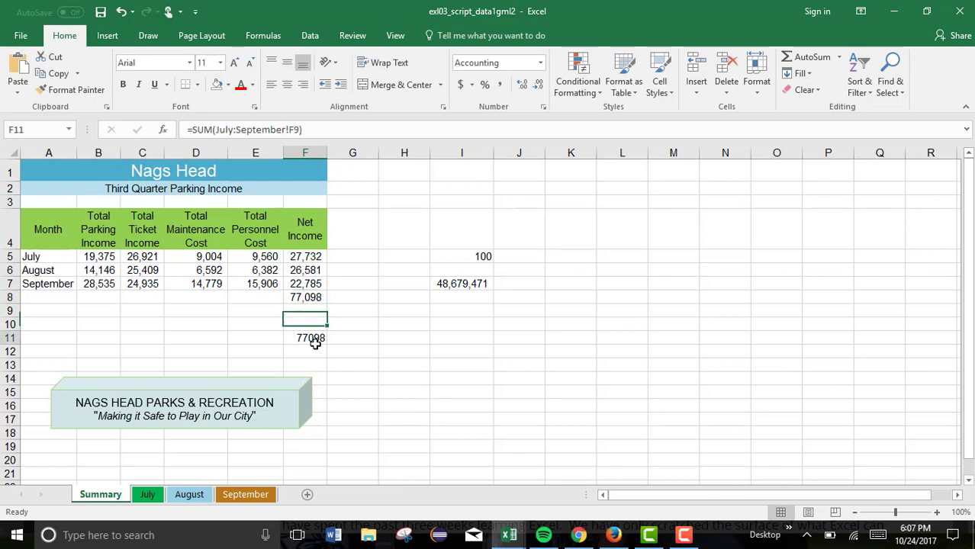
pyautogui.click(305, 297)
pyautogui.click(315, 338)
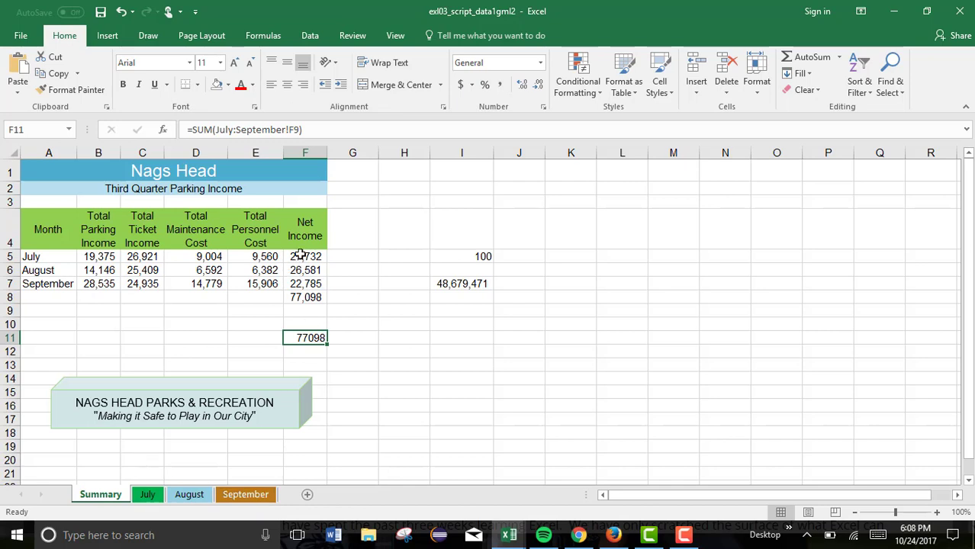
# Step: Total the Parking Income column in Summary cell B8 with =SUM(B5:B7) and fill the formula across to E8
pyautogui.click(97, 283)
pyautogui.moveTo(98, 284); pyautogui.dragTo(259, 284)
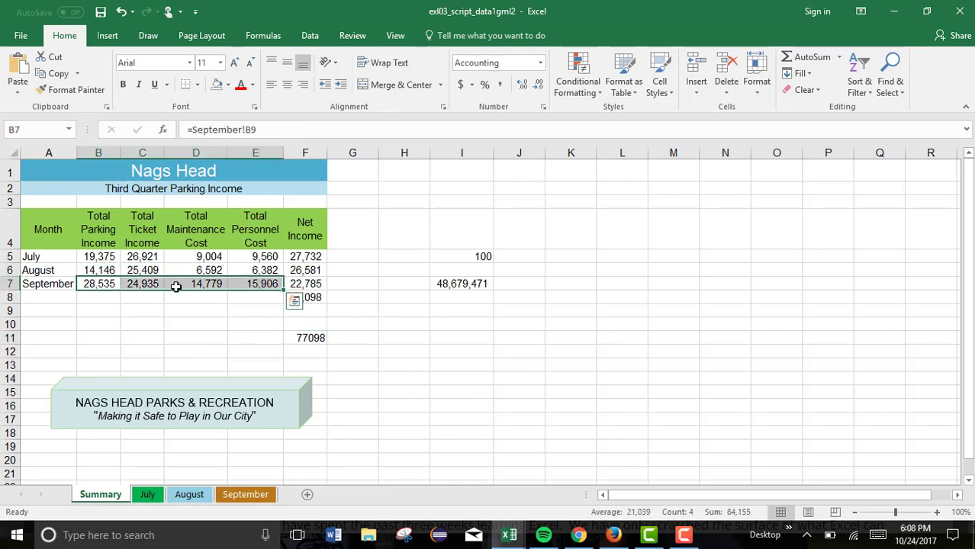
pyautogui.click(100, 298)
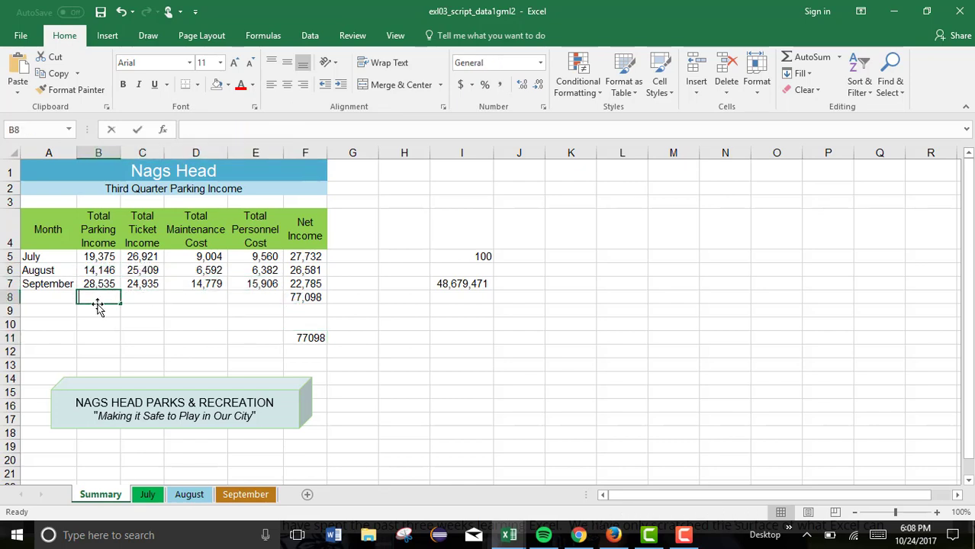
pyautogui.write('=sum(')
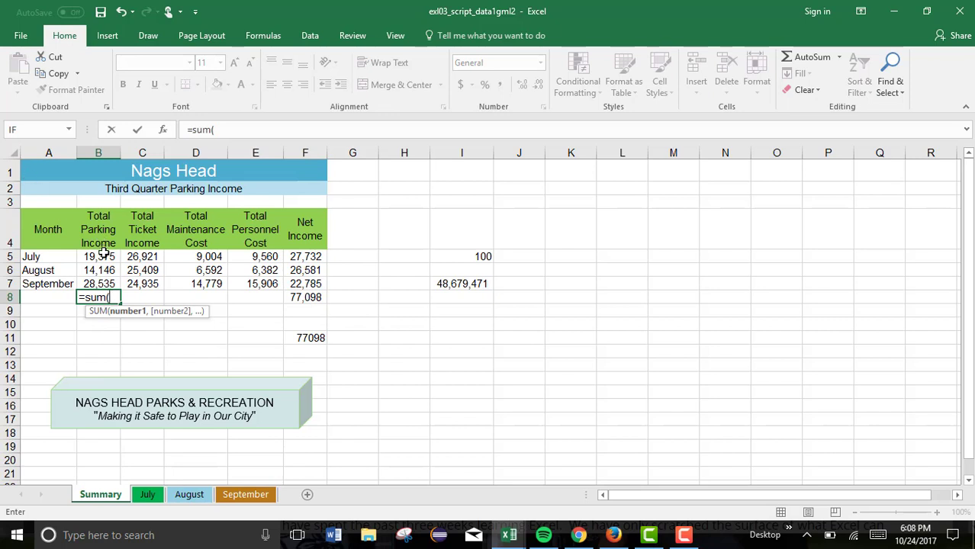
pyautogui.moveTo(104, 252); pyautogui.dragTo(102, 278)
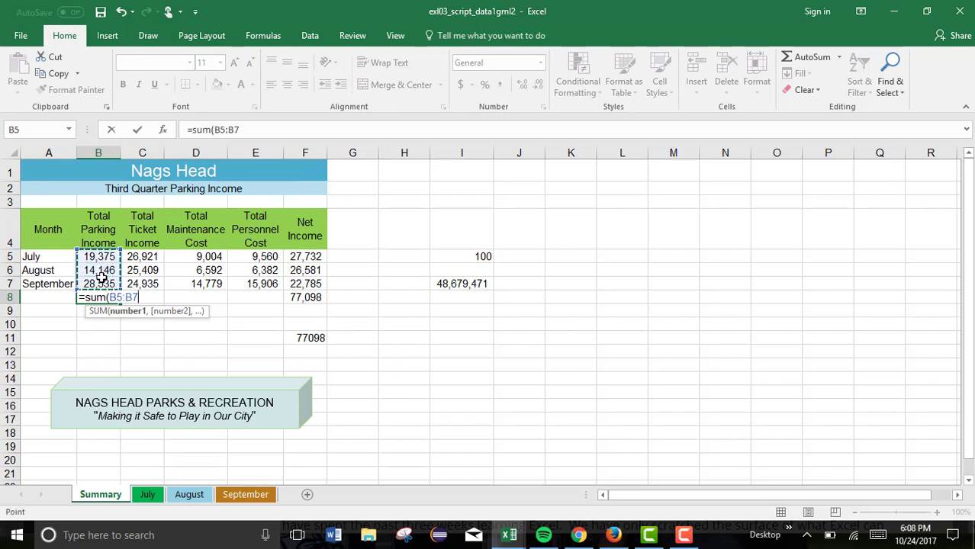
pyautogui.press('Return')
pyautogui.click(116, 298)
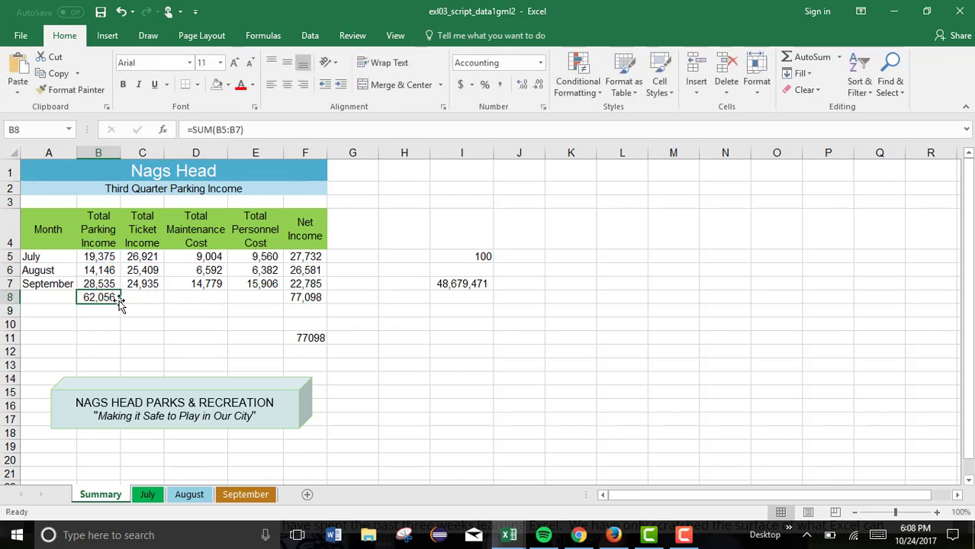
pyautogui.moveTo(120, 302); pyautogui.dragTo(263, 302)
pyautogui.click(173, 320)
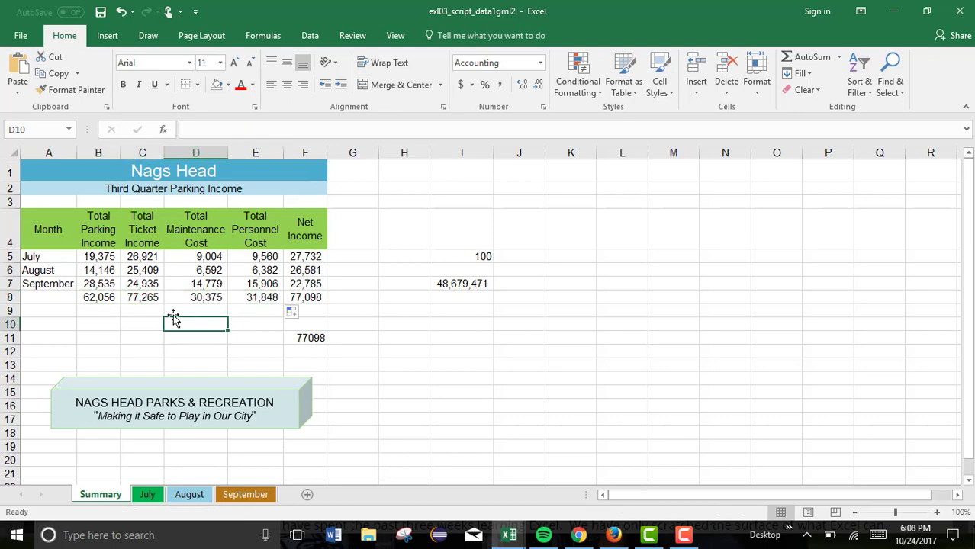
# Step: Apply the Total cell style to the quarterly totals in Summary cells B8:F8
pyautogui.moveTo(96, 296); pyautogui.dragTo(305, 296)
pyautogui.click(660, 88)
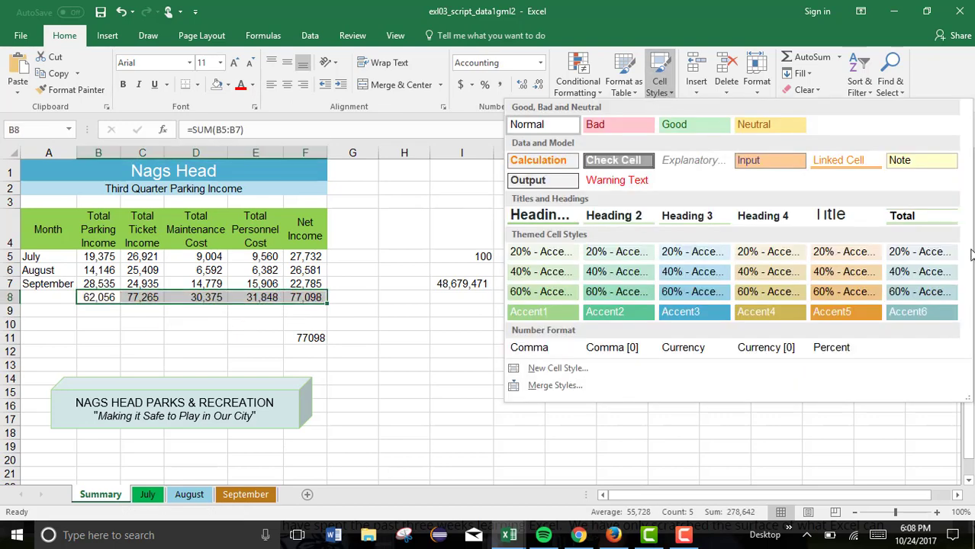
pyautogui.click(920, 216)
pyautogui.click(389, 395)
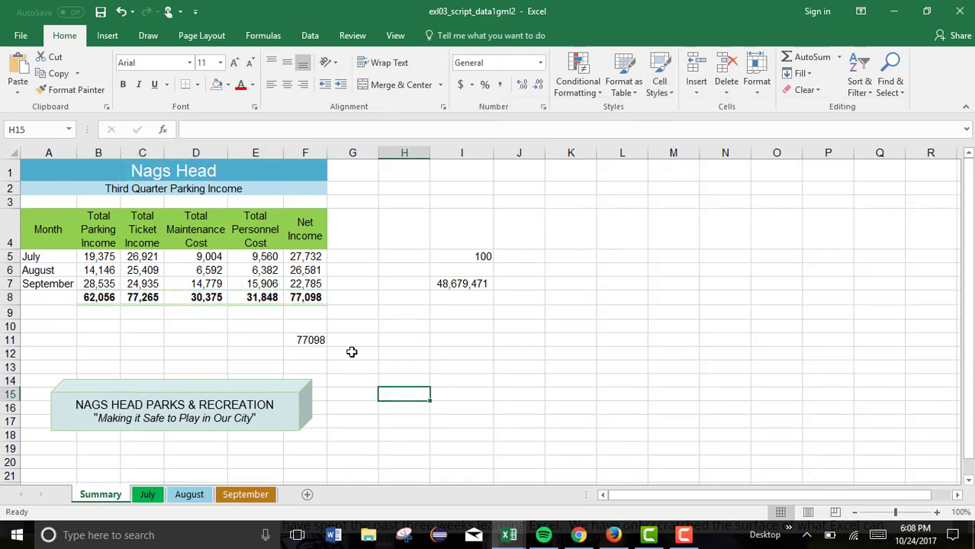
# Step: Look through the recommended charts and the column and bar chart types without inserting a chart
pyautogui.click(381, 267)
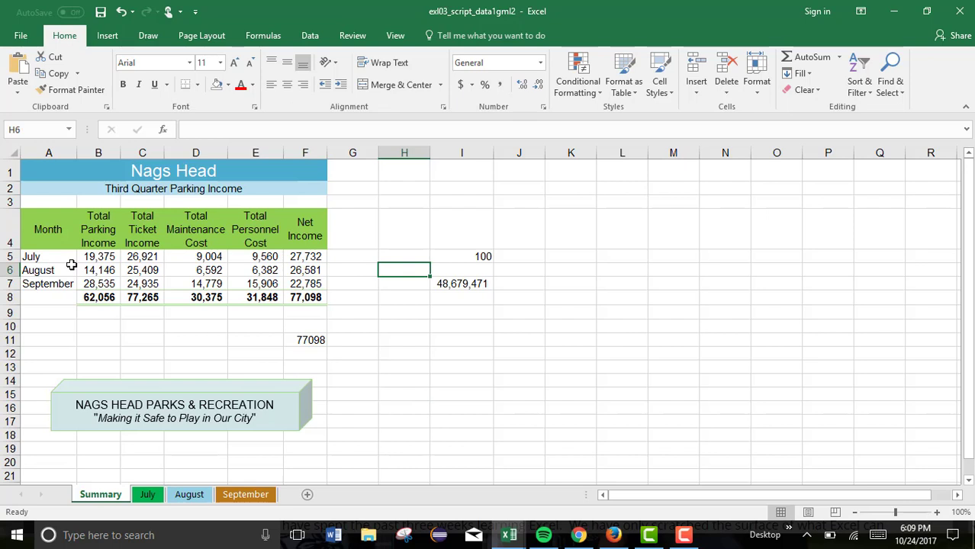
pyautogui.click(106, 35)
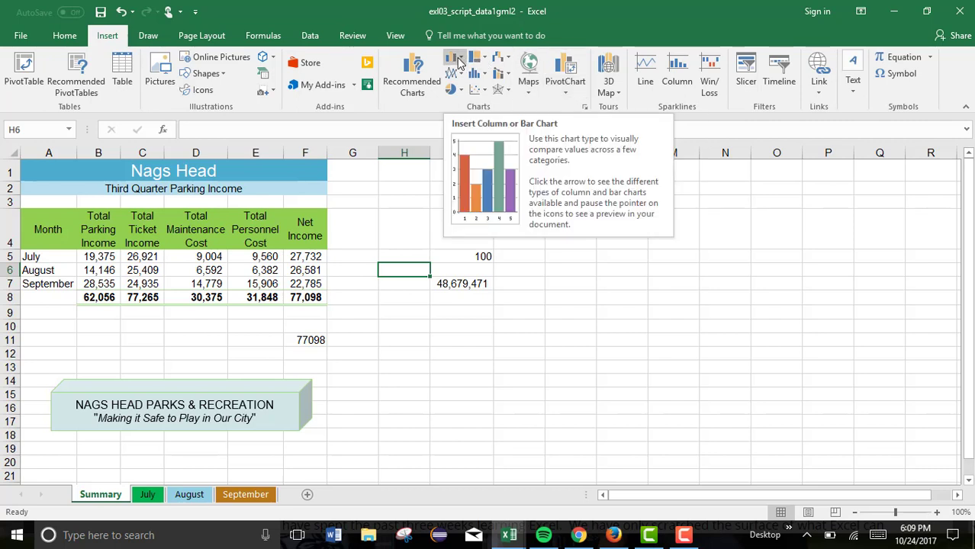
pyautogui.click(421, 91)
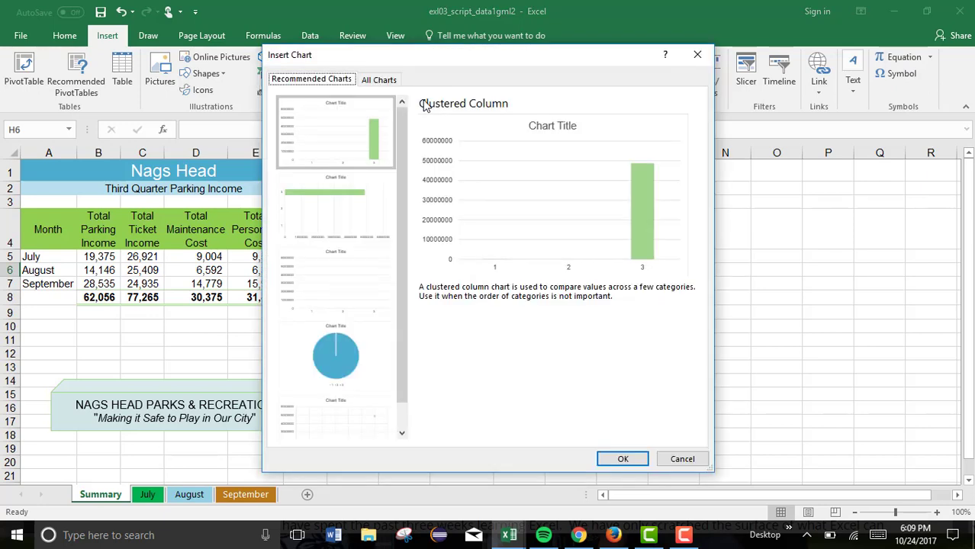
pyautogui.click(385, 80)
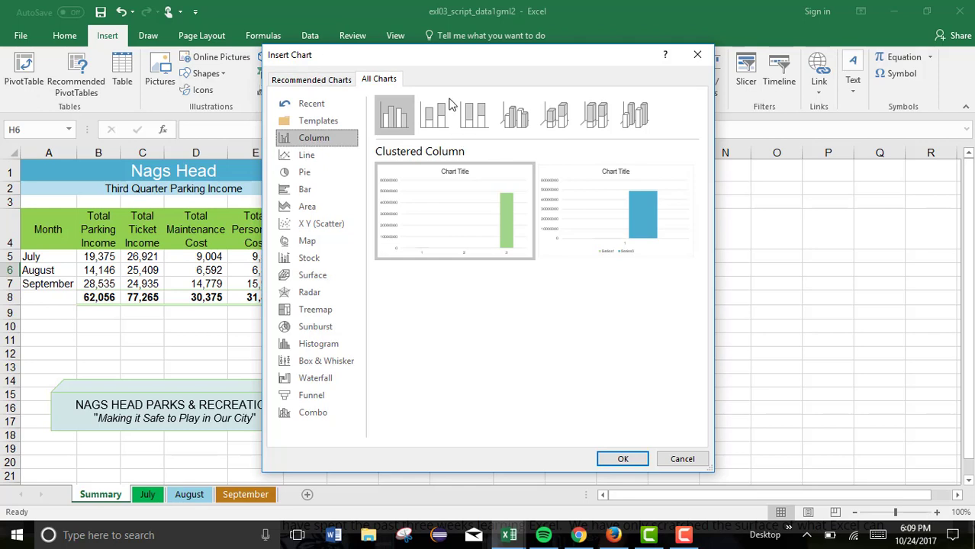
pyautogui.click(321, 191)
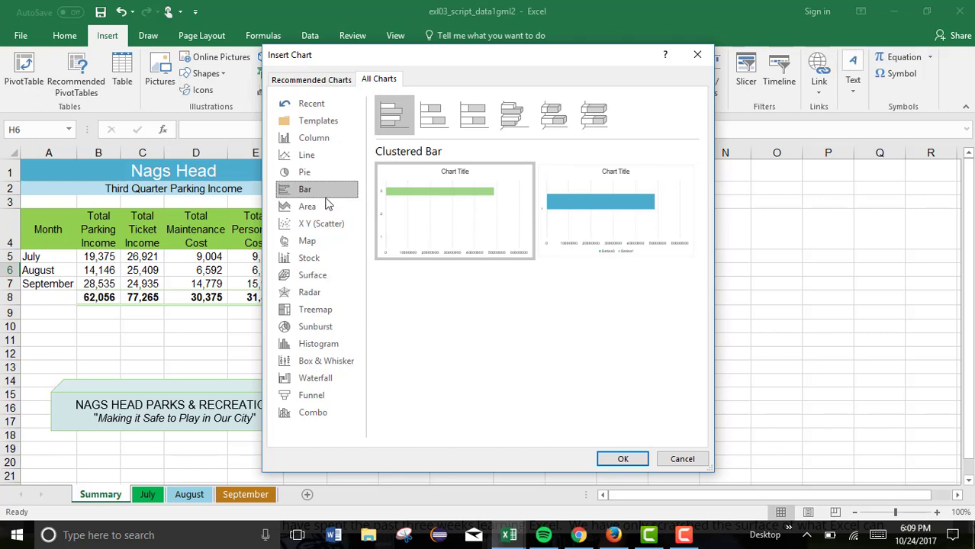
pyautogui.click(681, 462)
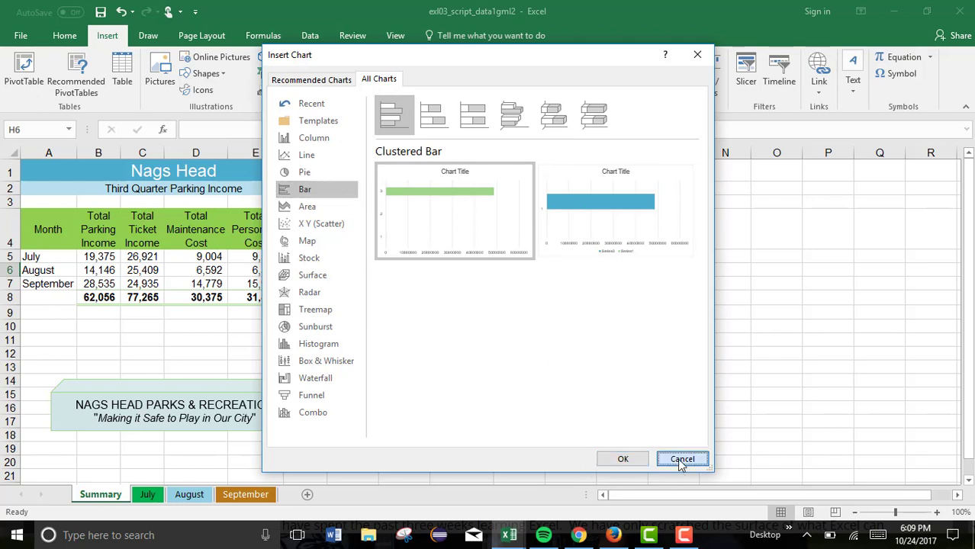
pyautogui.click(568, 287)
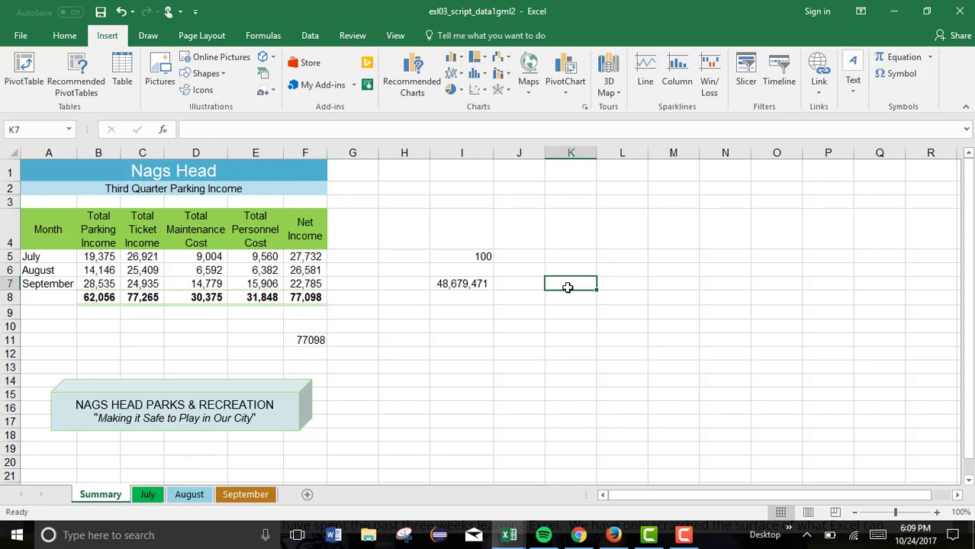
# Step: Insert a SmartArt Organization Chart from the Hierarchy category and move it away from the table, across columns I to O
pyautogui.click(263, 77)
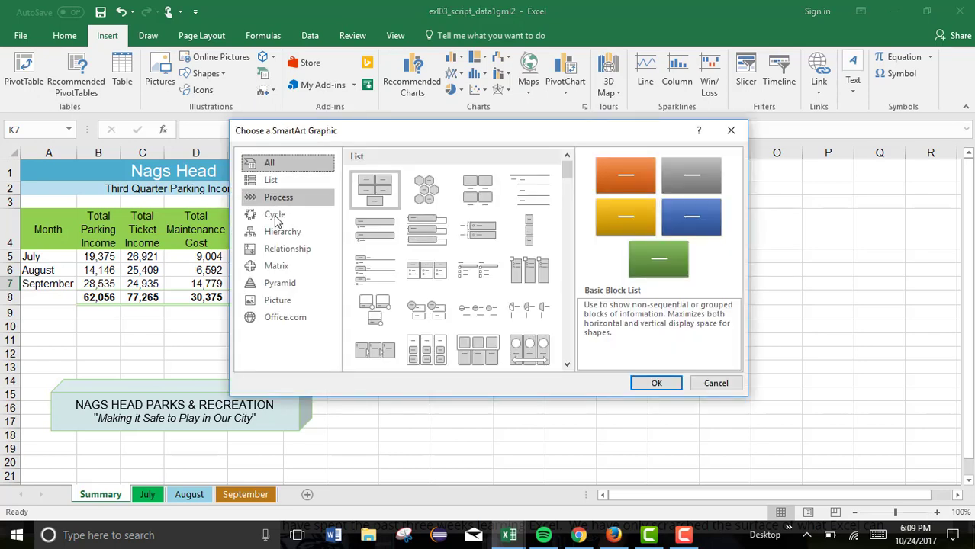
pyautogui.click(282, 235)
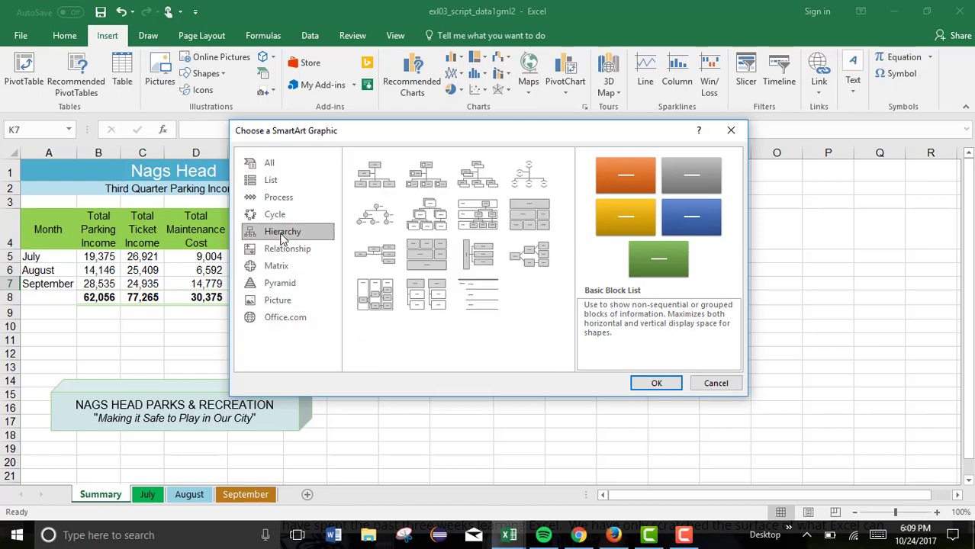
pyautogui.click(279, 283)
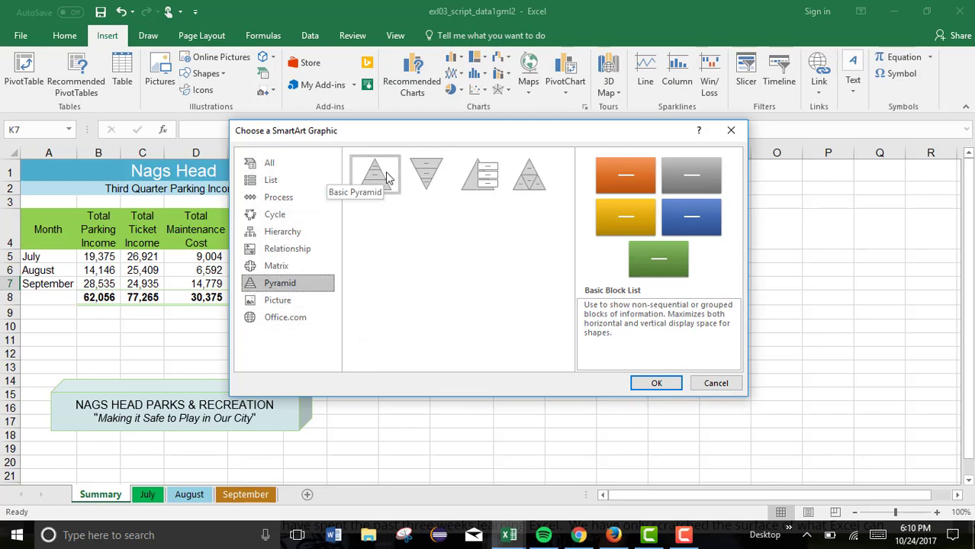
pyautogui.click(286, 183)
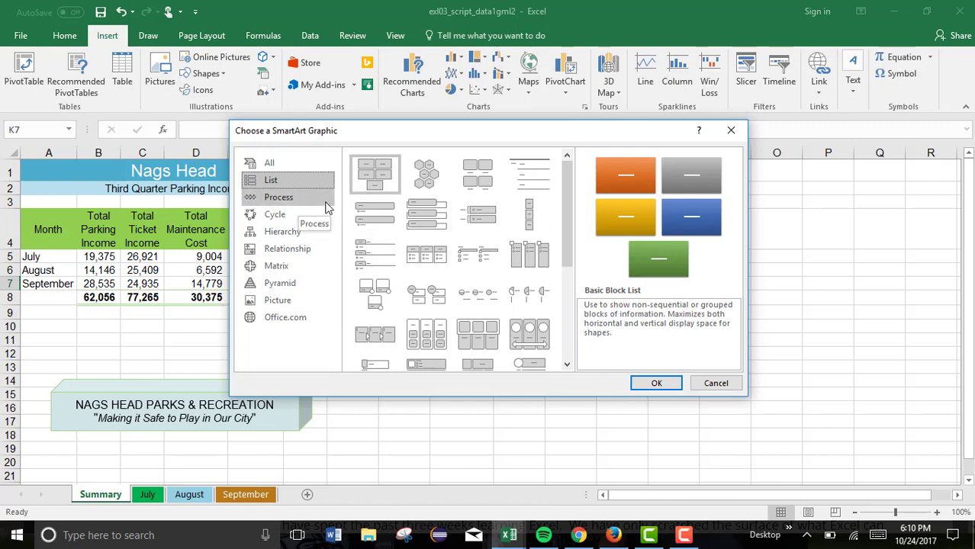
pyautogui.click(291, 232)
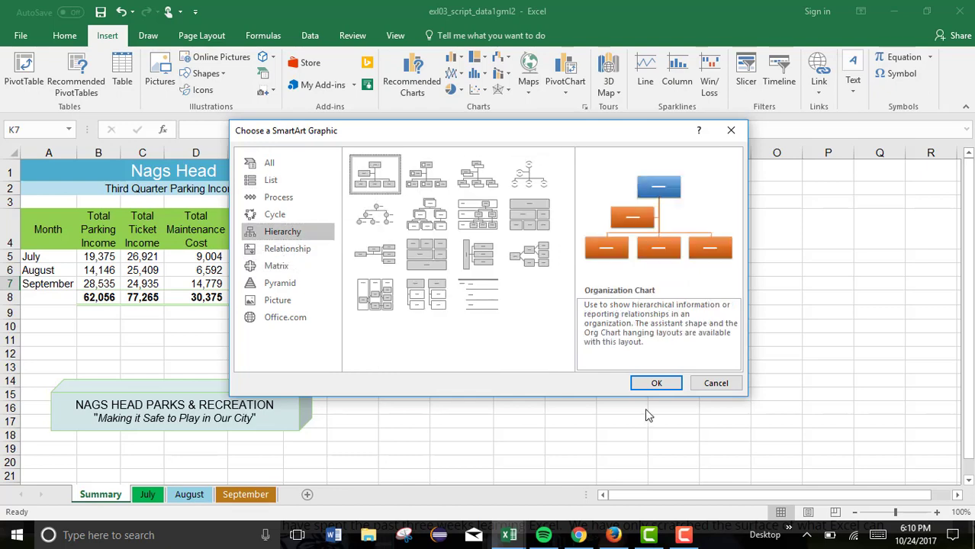
pyautogui.click(653, 385)
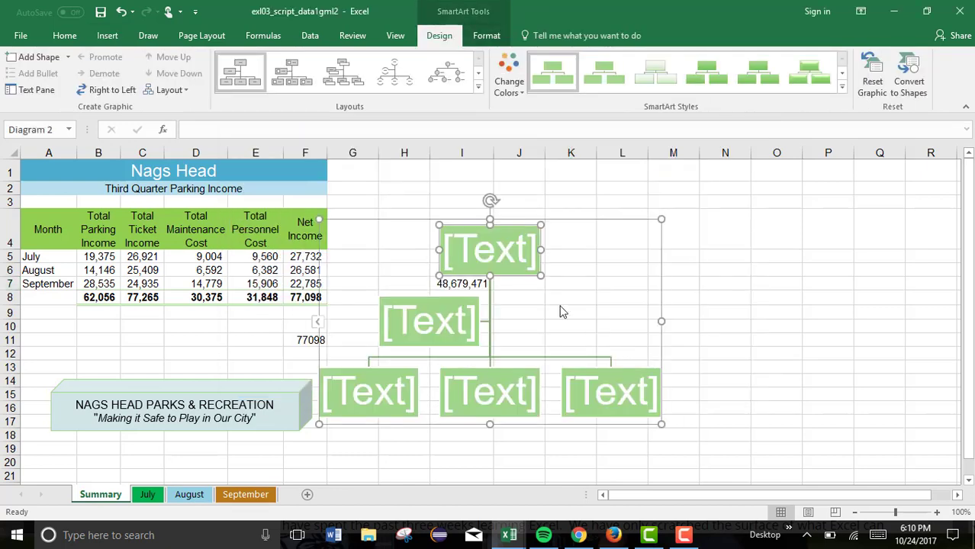
pyautogui.moveTo(526, 223); pyautogui.dragTo(680, 216)
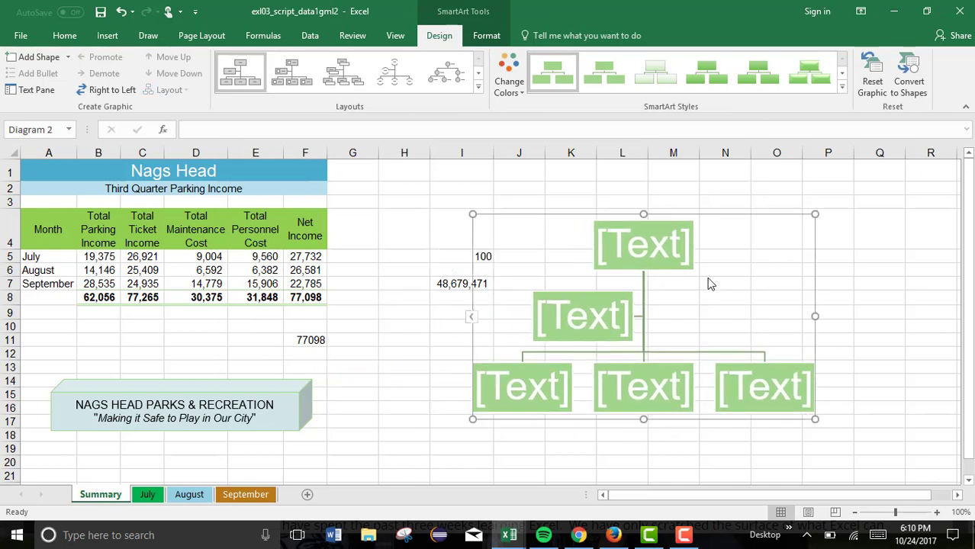
# Step: Label the top box of the organization chart "Mom and Dad" and leave the assistant box blank
pyautogui.click(649, 242)
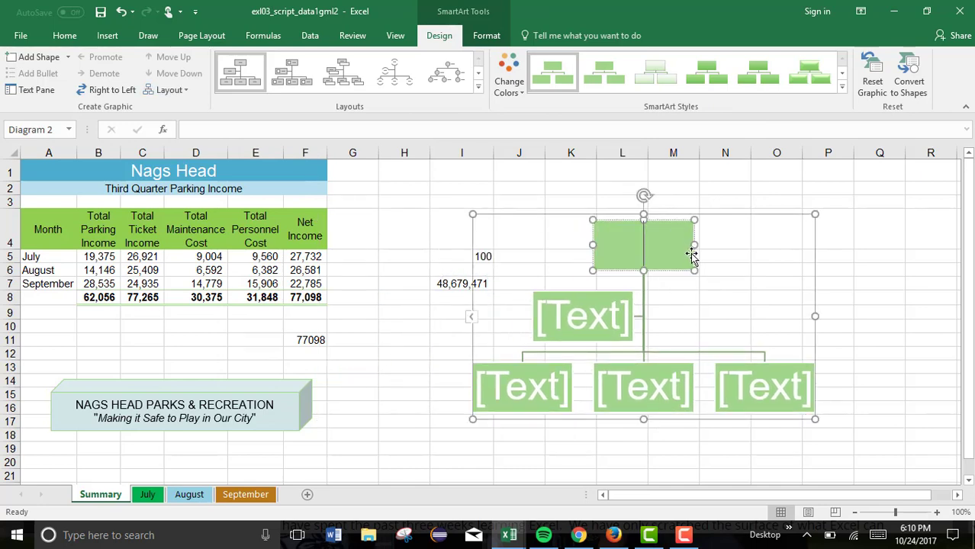
pyautogui.write('Mom and')
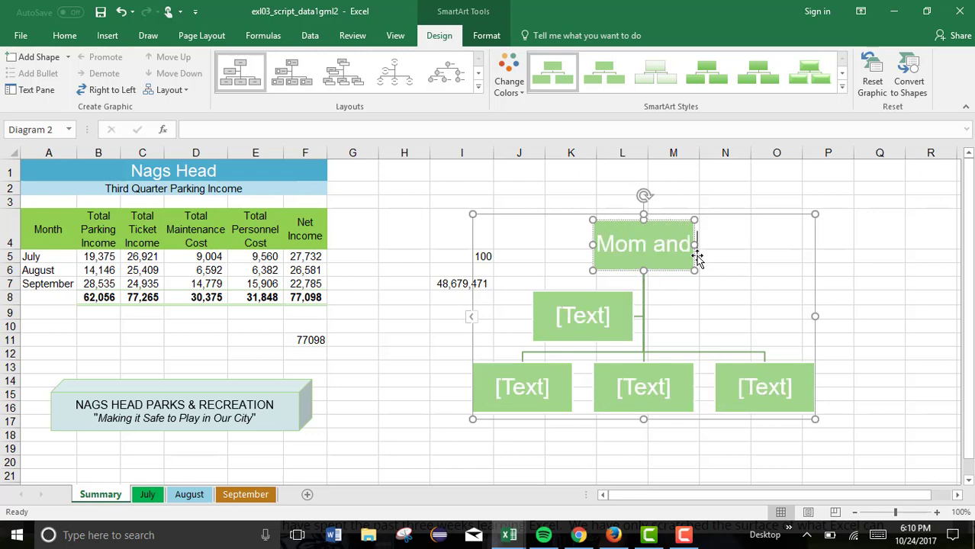
pyautogui.write(' A')
pyautogui.press('BackSpace')
pyautogui.write('Dad')
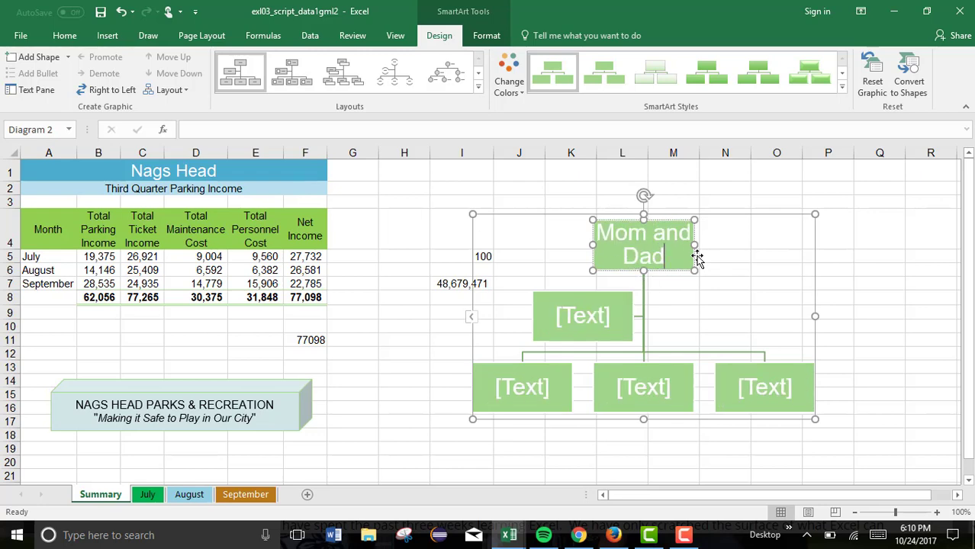
pyautogui.click(634, 328)
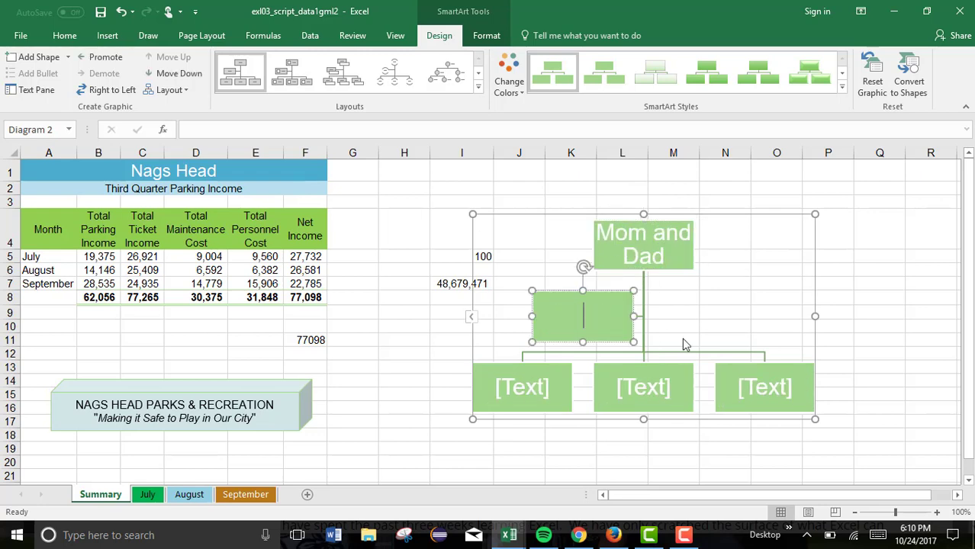
pyautogui.click(715, 212)
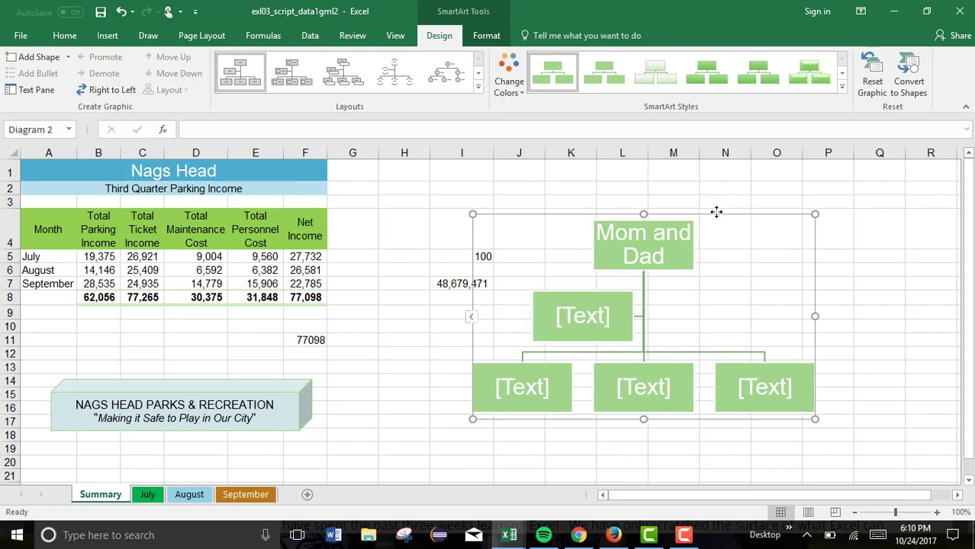